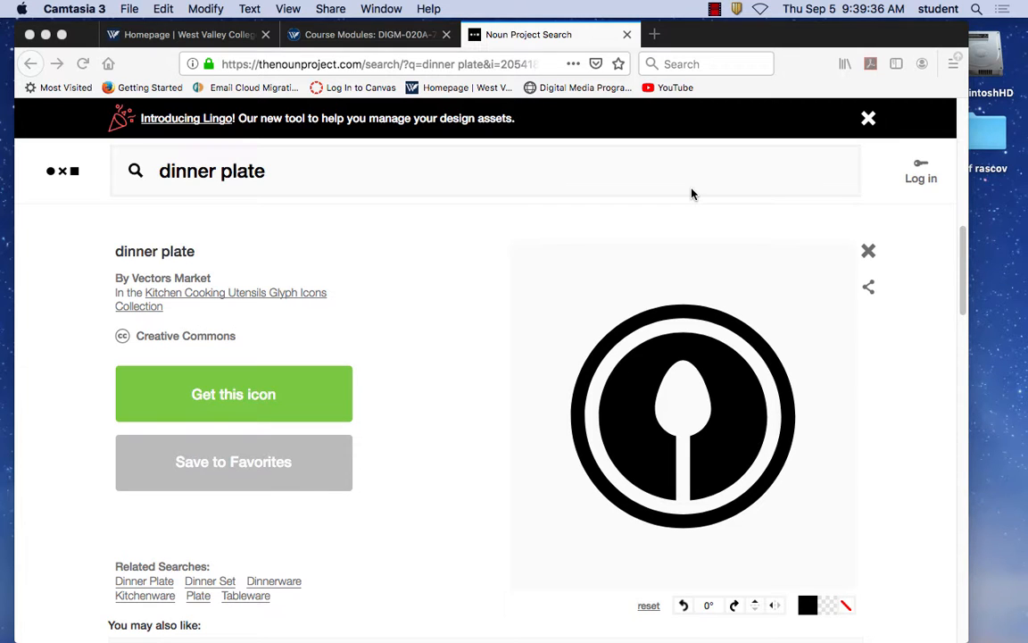
Step: Capture two area screenshots framing the round dinner plate icon with the spoon, saving them to the desktop
key("super+shift+4")
left_click_drag(554, 291, 813, 538)
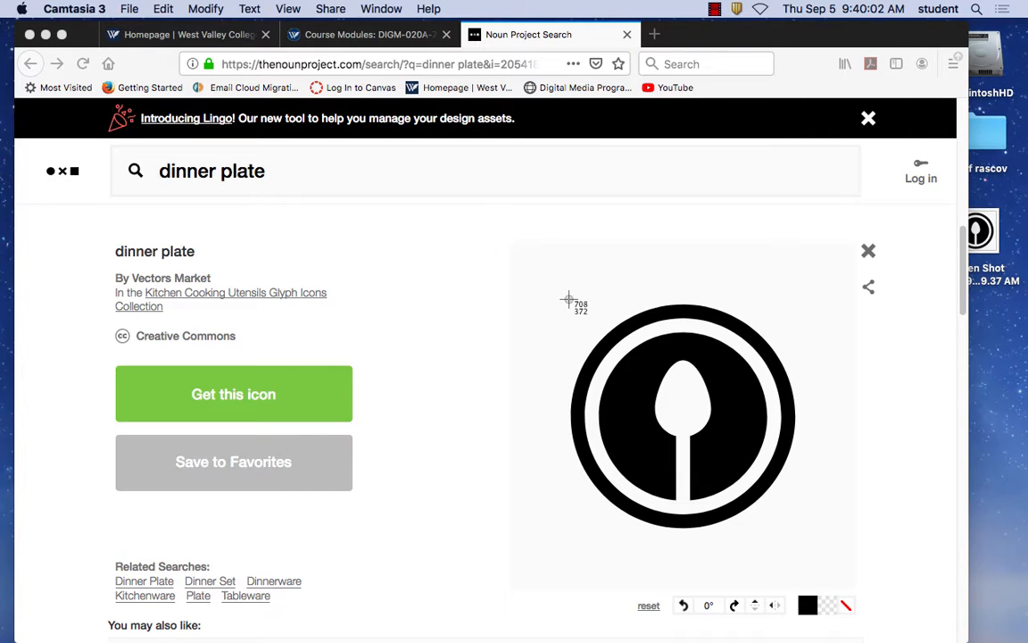
left_click_drag(567, 298, 801, 536)
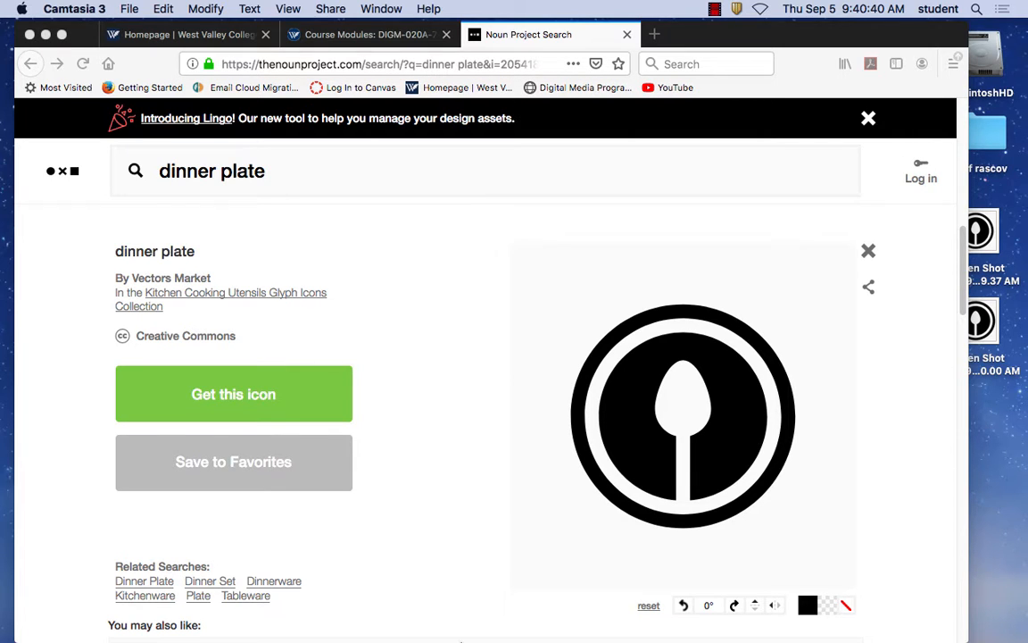
Step: Launch Adobe Illustrator CC 2018 and reposition its start window to cover the browser
mouse_move(460, 636)
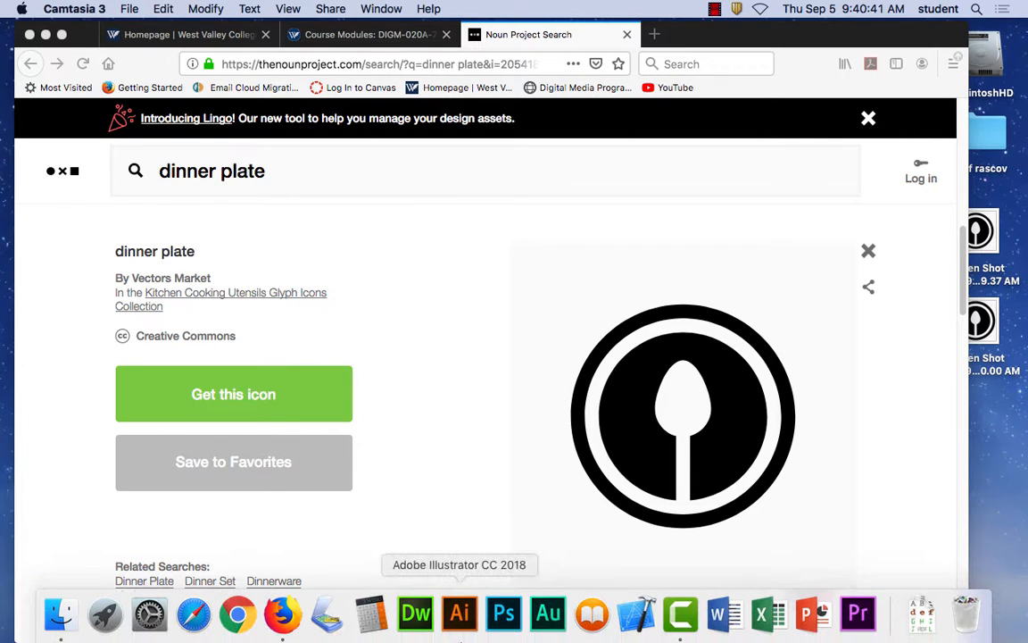
left_click(461, 612)
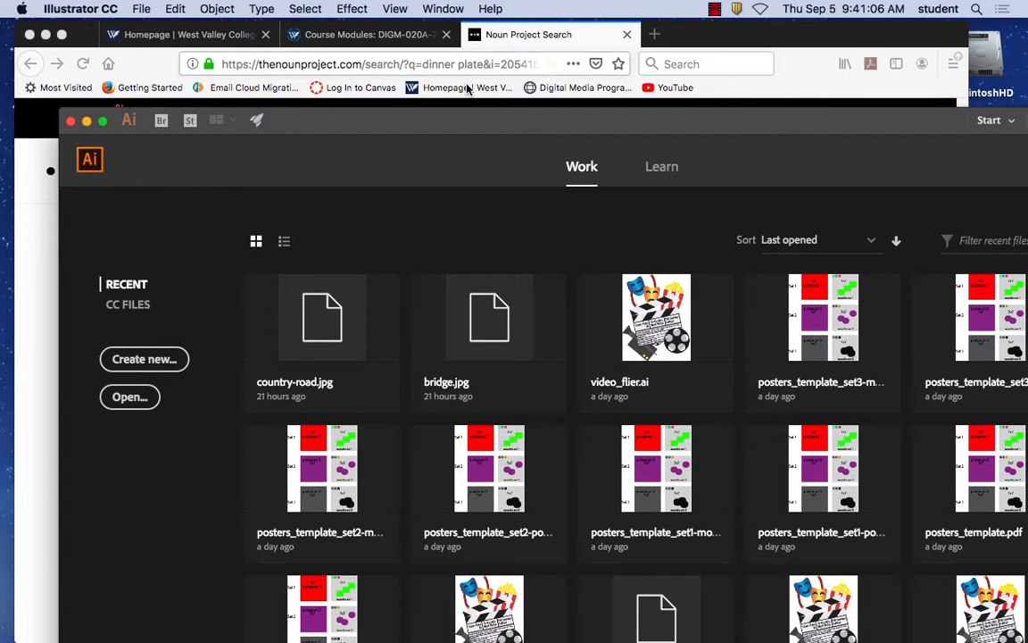
left_click_drag(470, 119, 413, 33)
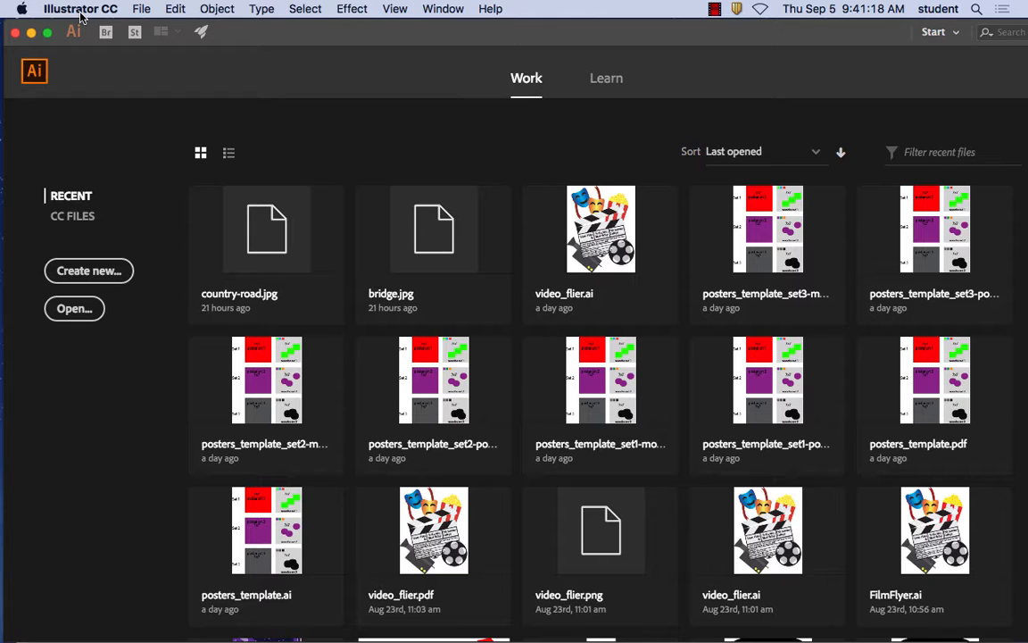
Step: Create a new portrait document from the Letter print preset, 612 x 792 pt, with its page clear of the floating panels
left_click(141, 9)
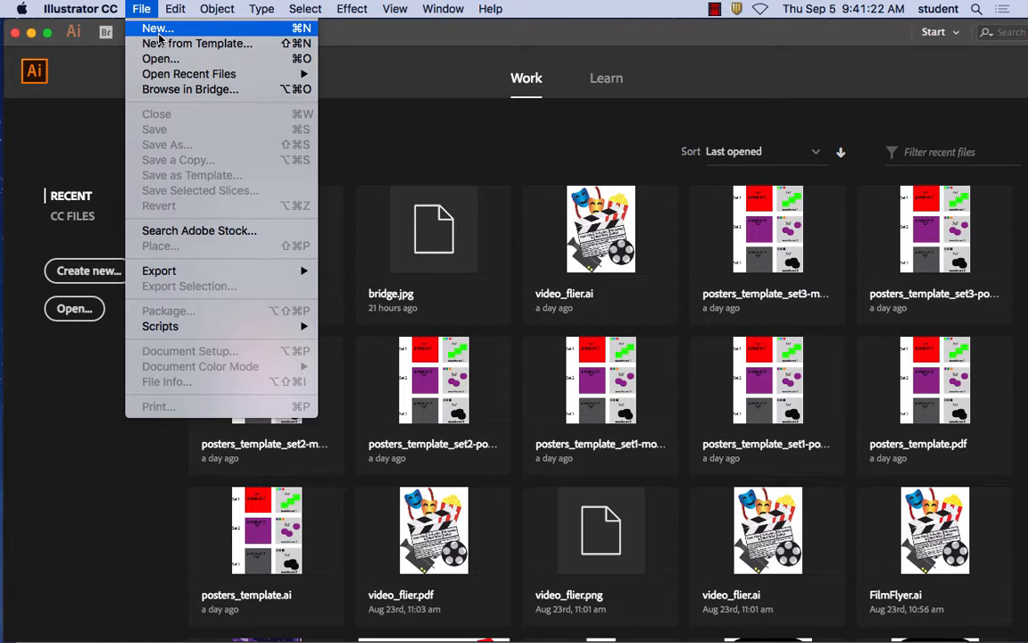
left_click(159, 32)
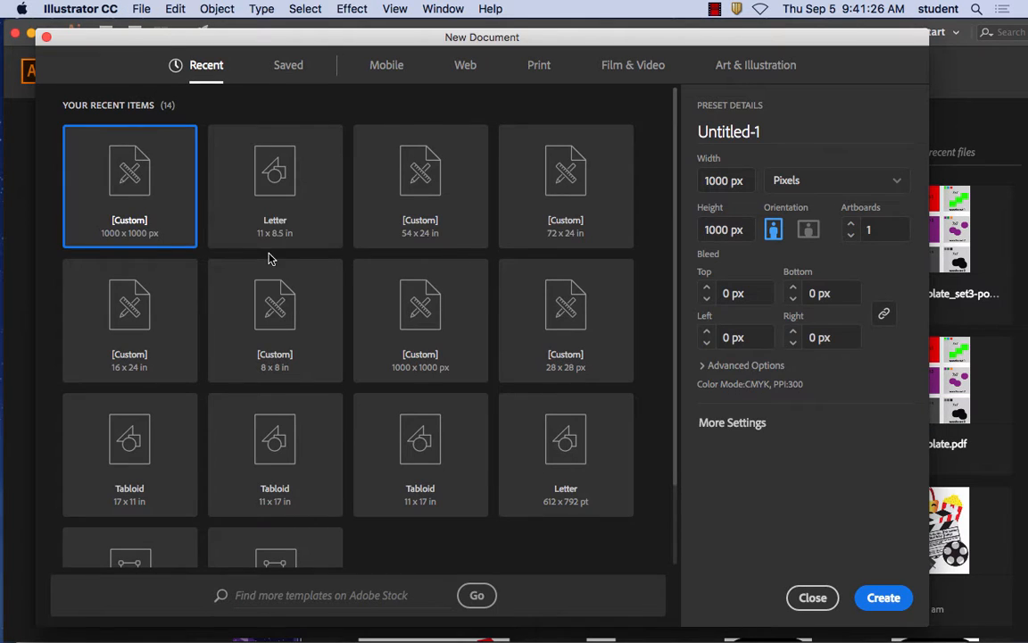
left_click(281, 213)
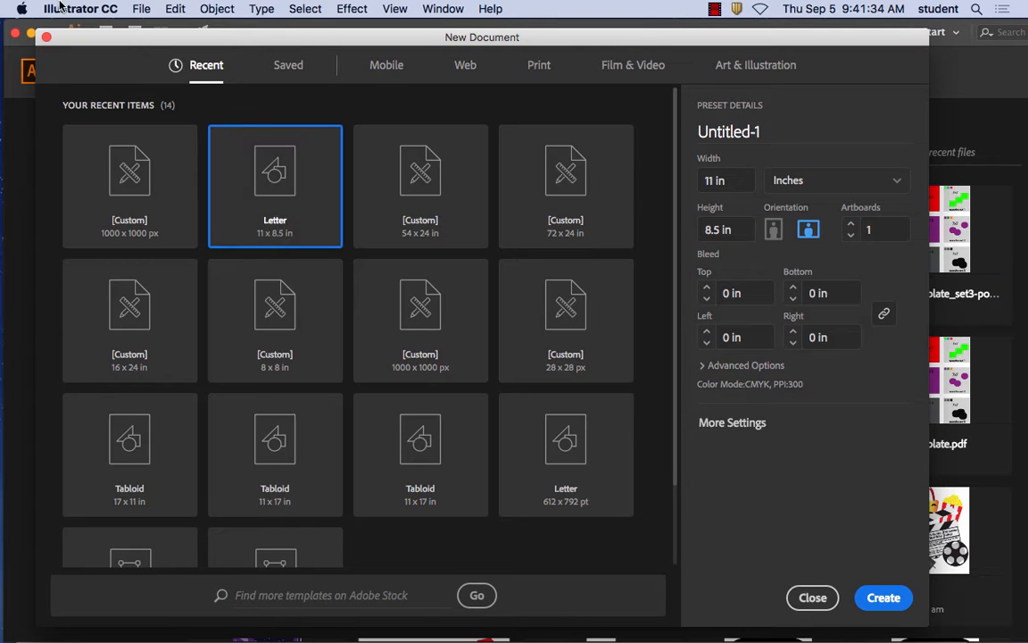
left_click(145, 11)
left_click(141, 9)
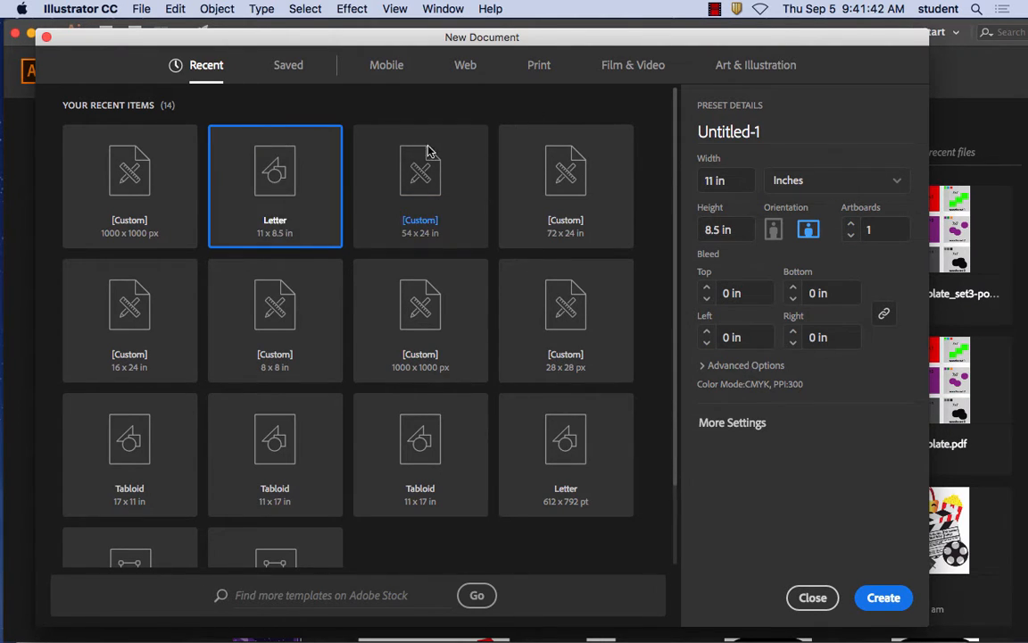
left_click(535, 62)
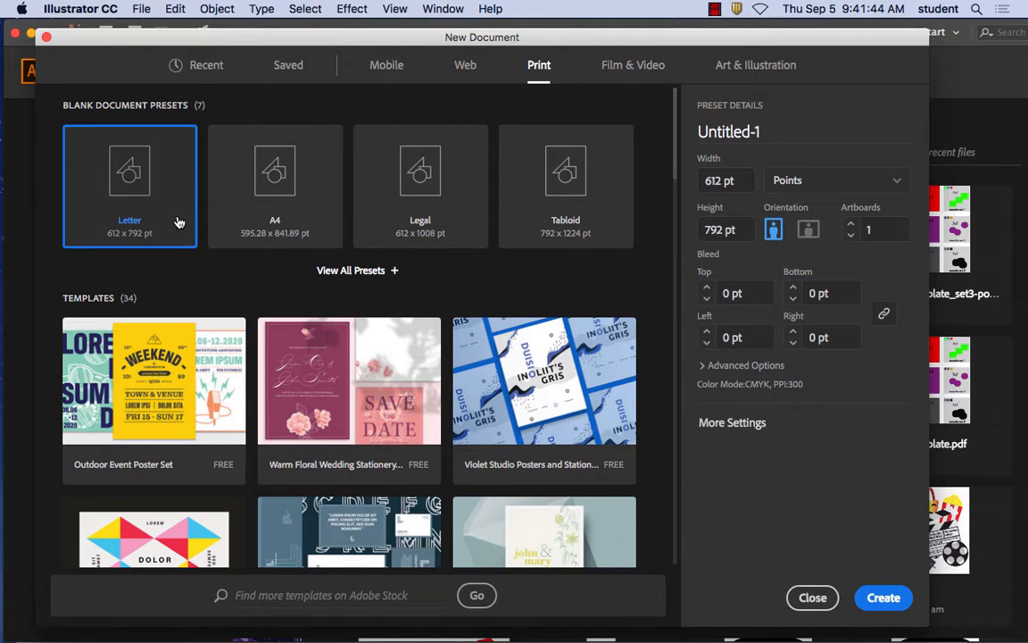
double_click(132, 189)
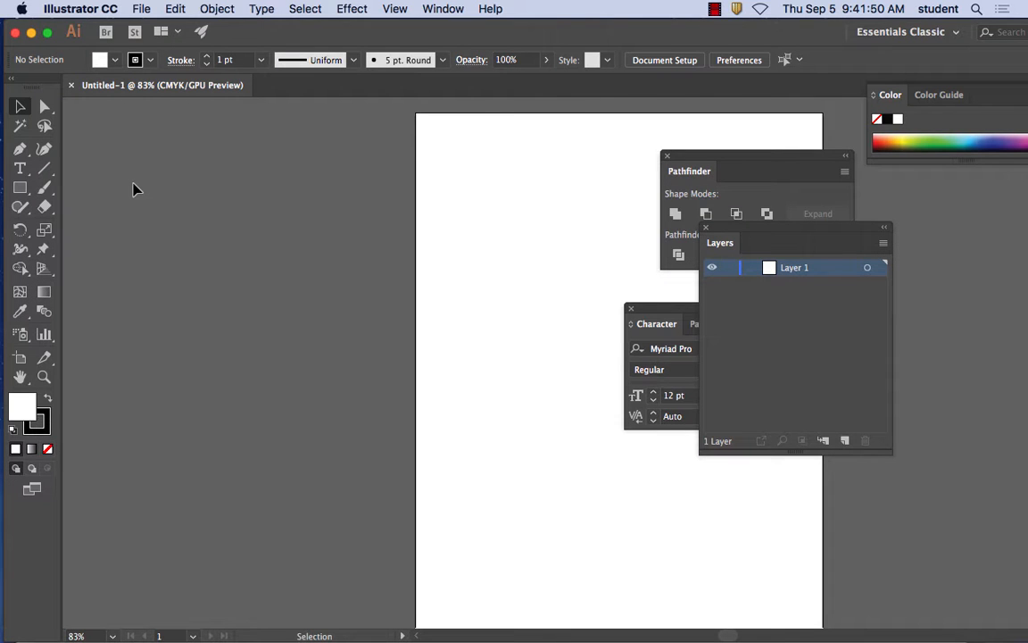
key("space")
left_click_drag(561, 291, 293, 282)
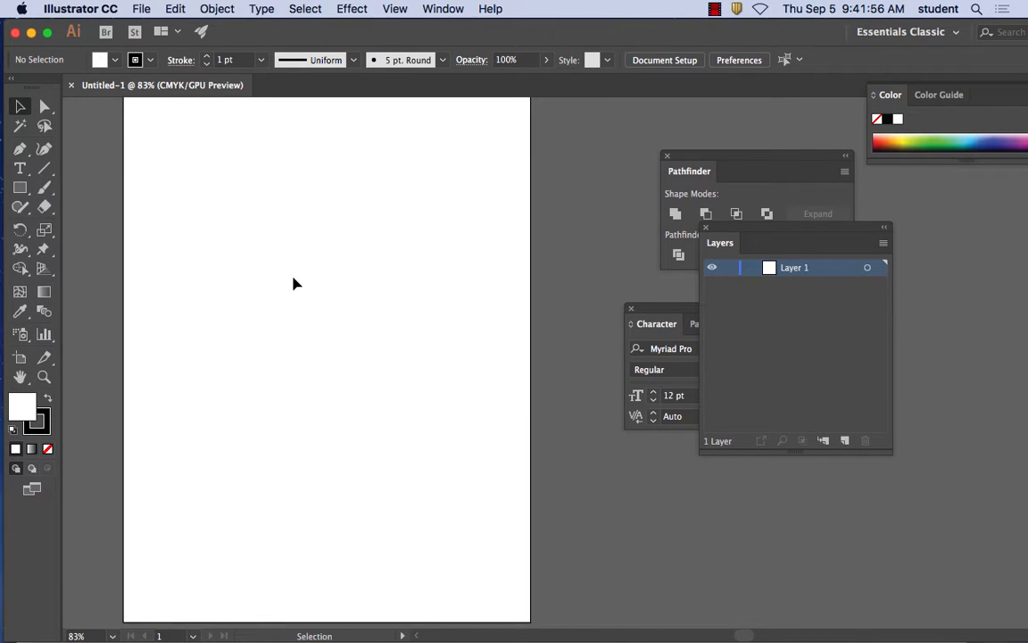
left_click(23, 108)
left_click_drag(309, 280, 292, 269)
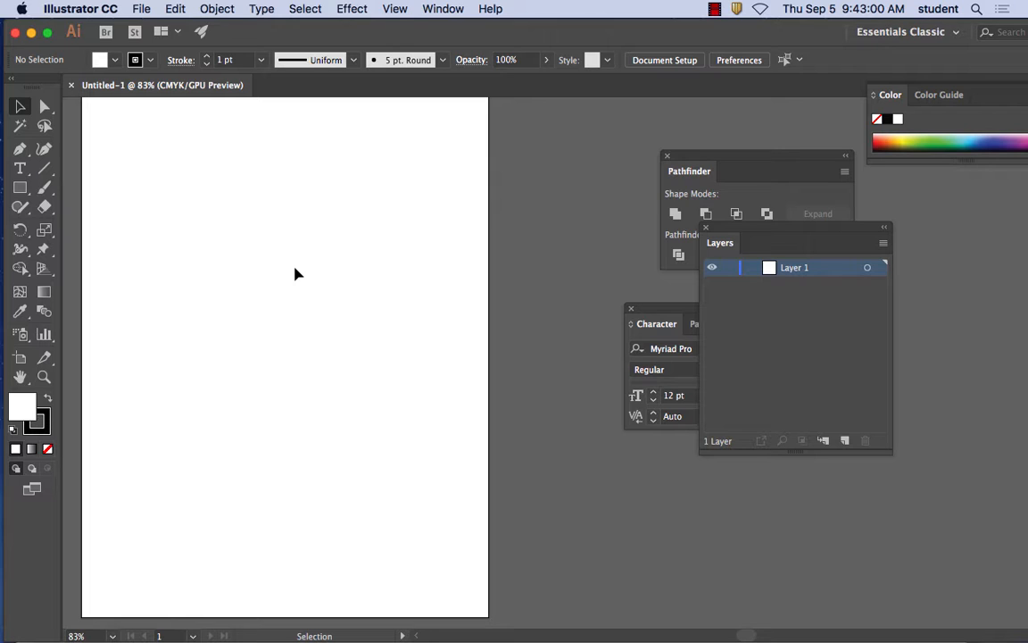
left_click(138, 9)
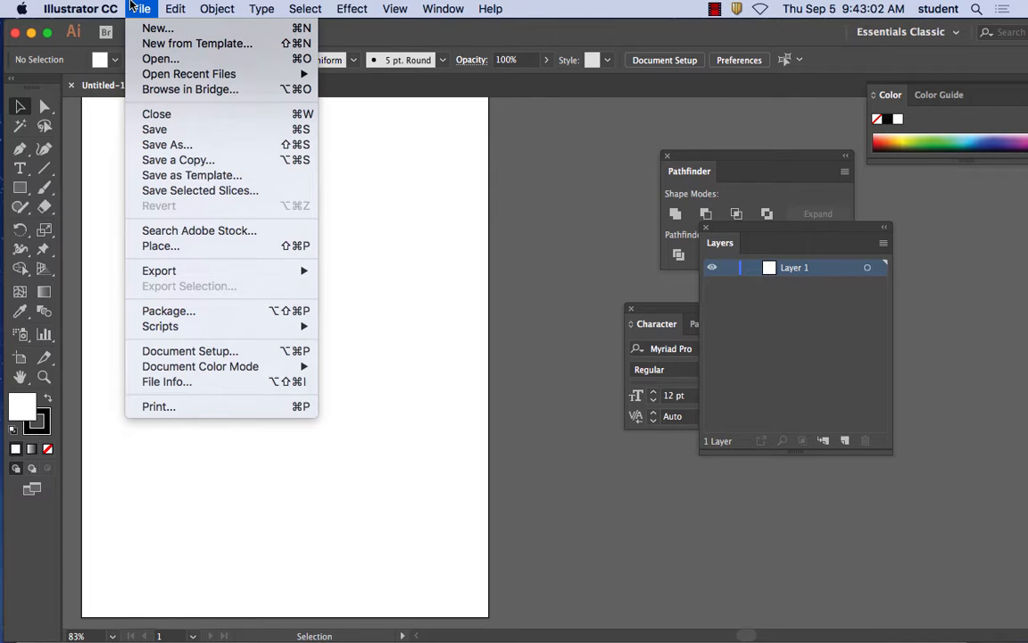
left_click(198, 245)
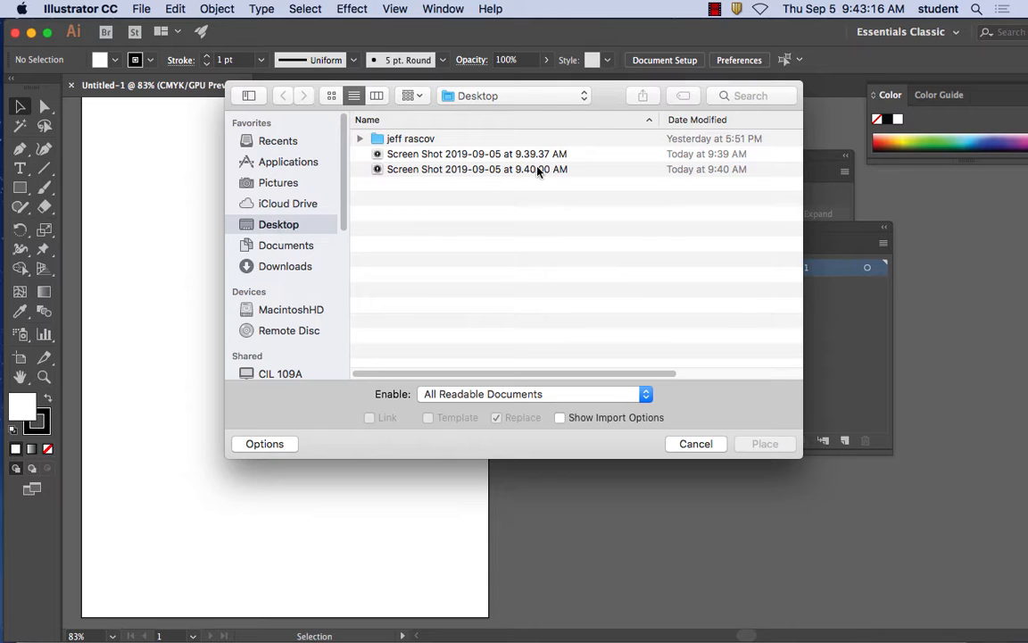
left_click(500, 172)
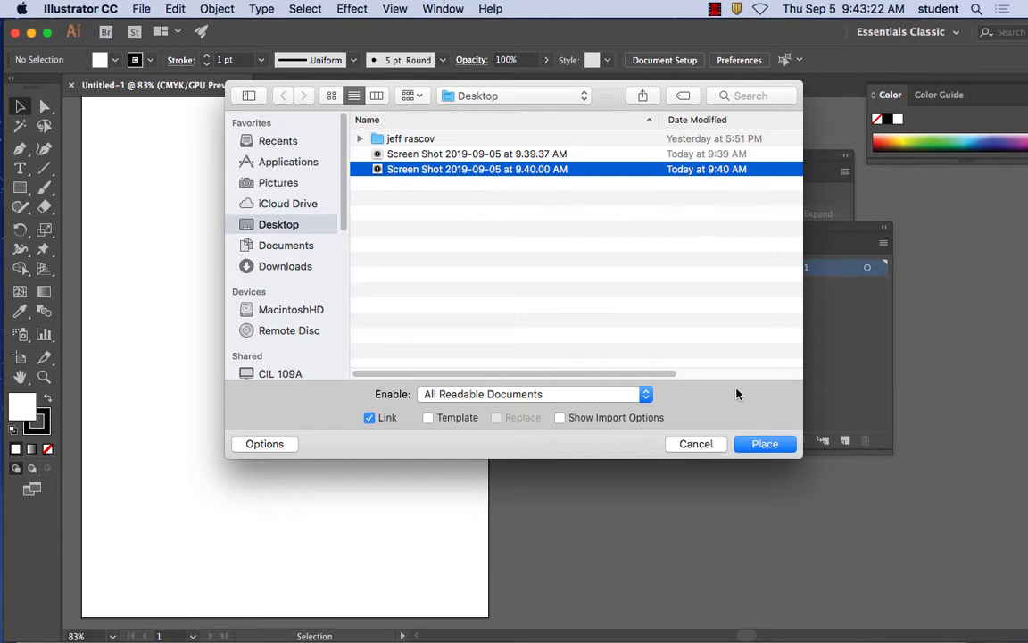
left_click(763, 443)
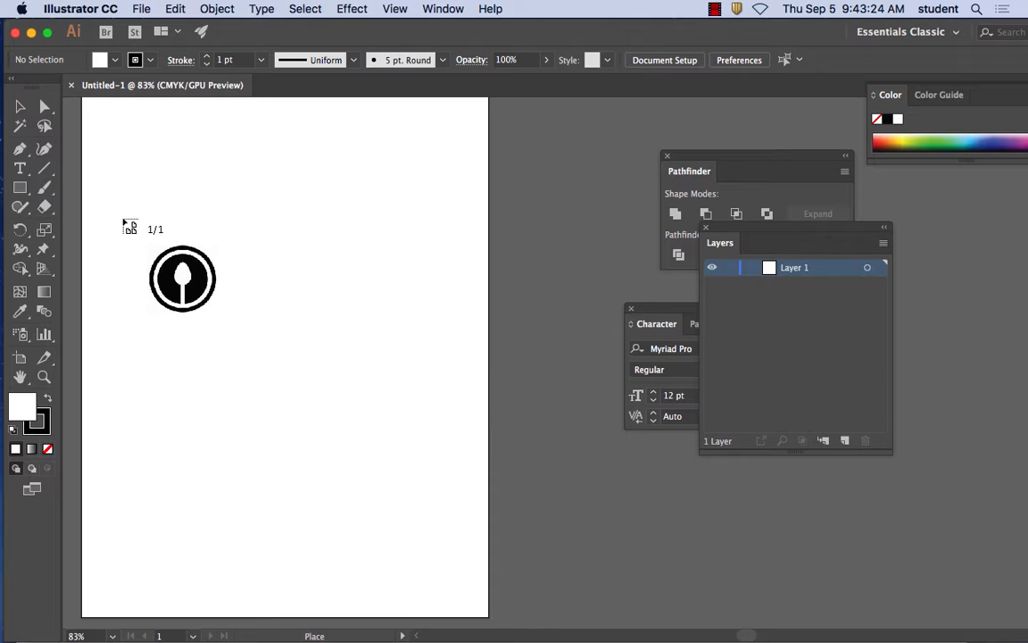
left_click_drag(420, 403, 448, 415)
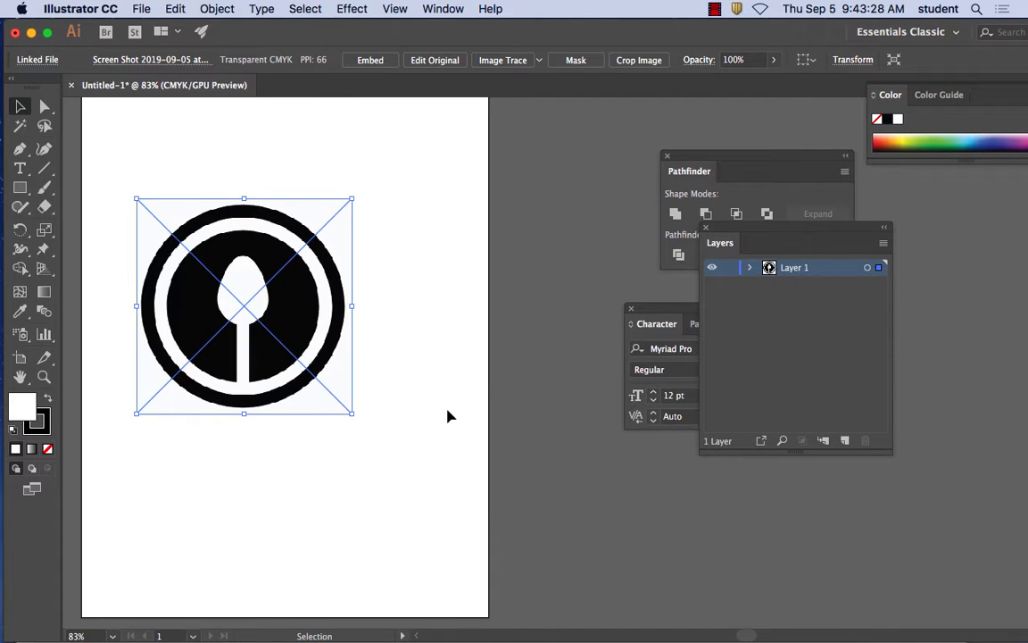
key("Delete")
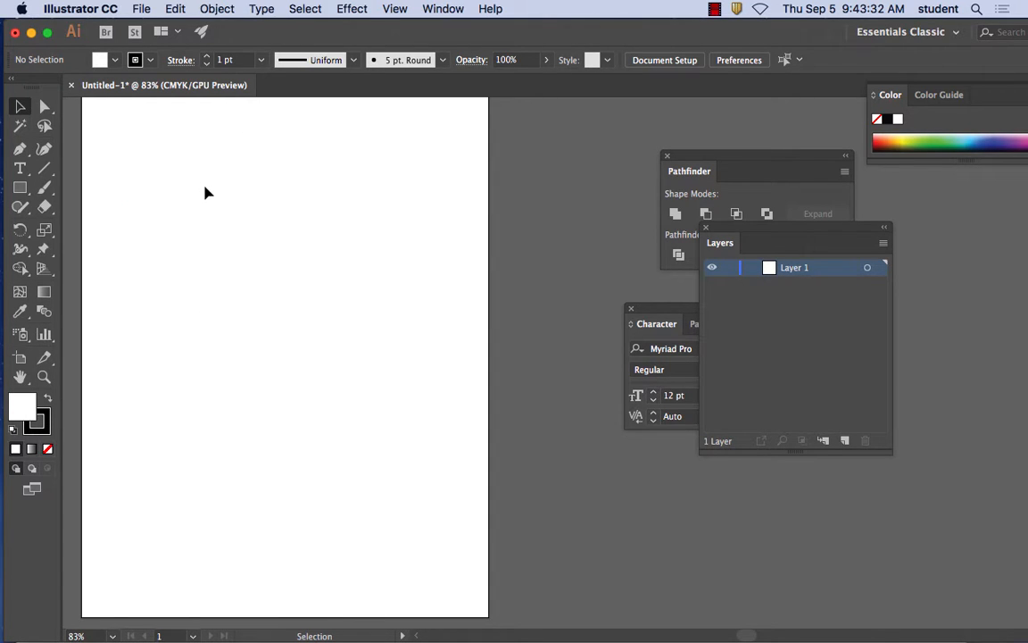
Step: Place Screen Shot 2019-09-05 at 9.40.00 AM from the desktop as a linked image about 317 pt square on the page
left_click(140, 9)
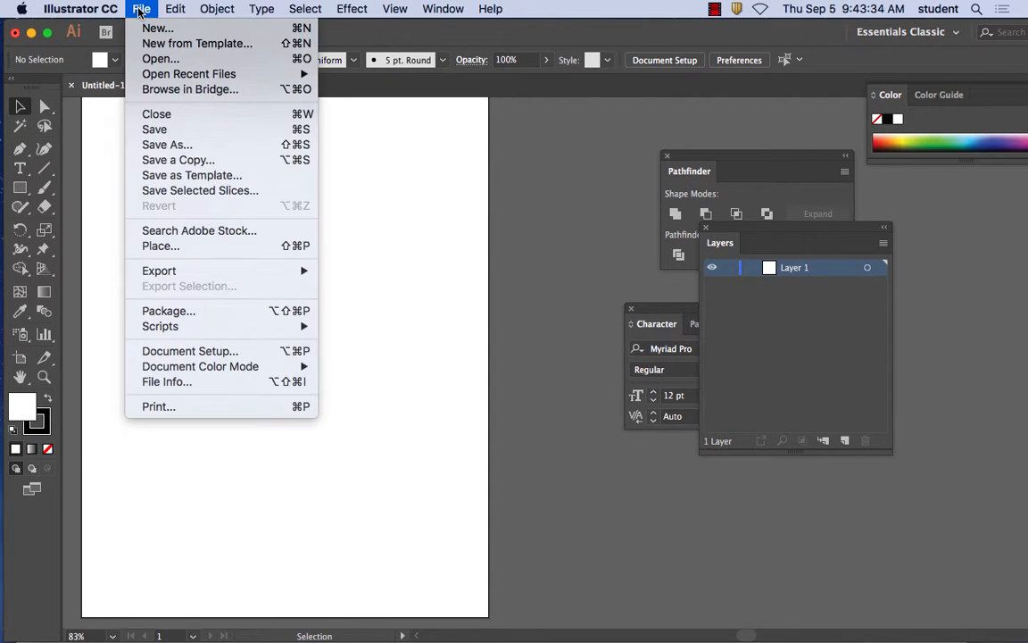
left_click(212, 251)
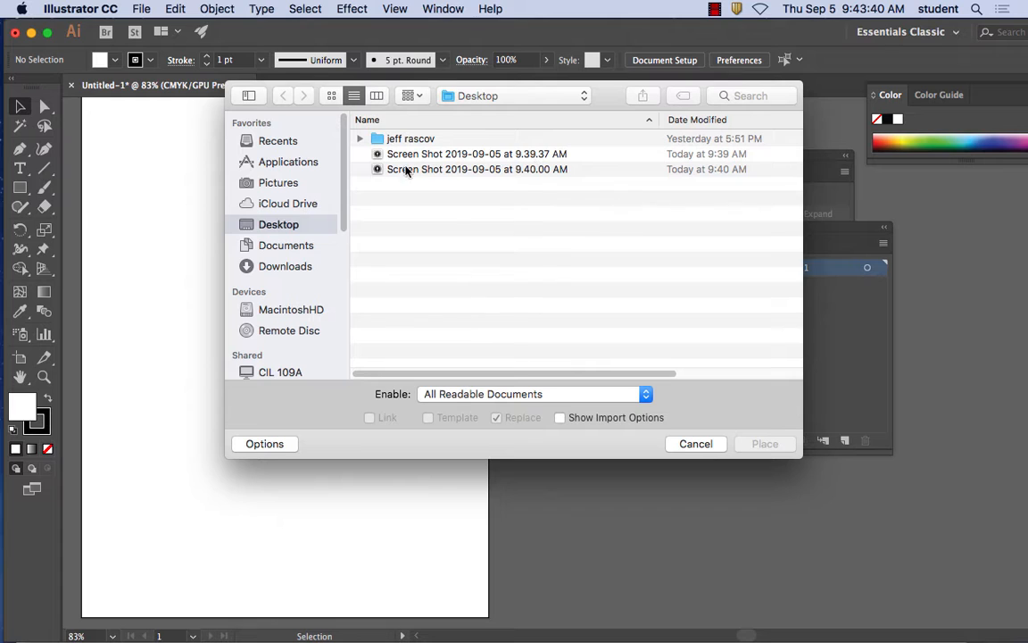
left_click(473, 171)
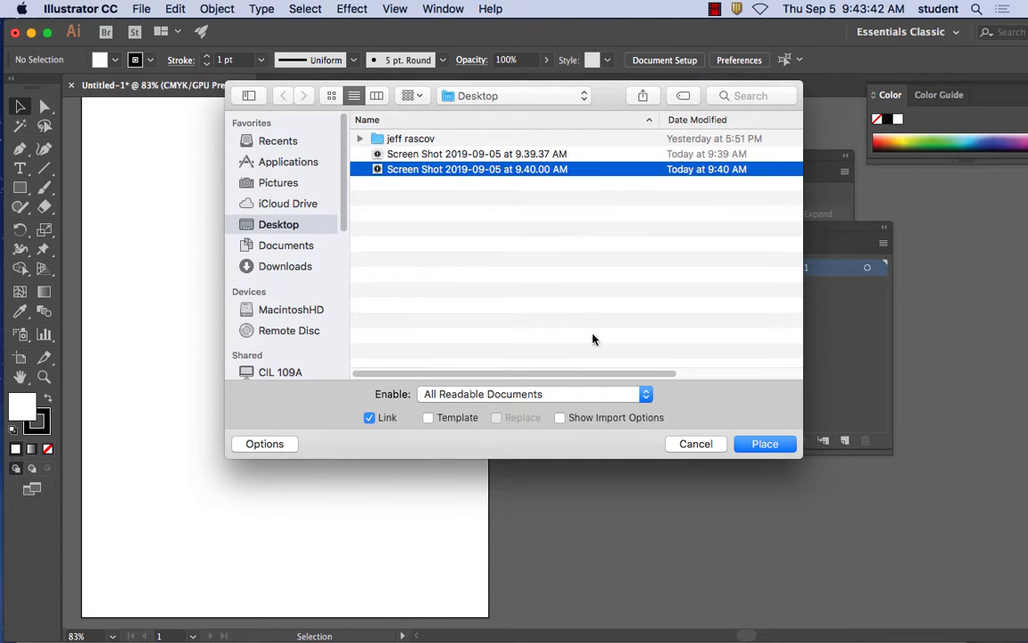
left_click(761, 445)
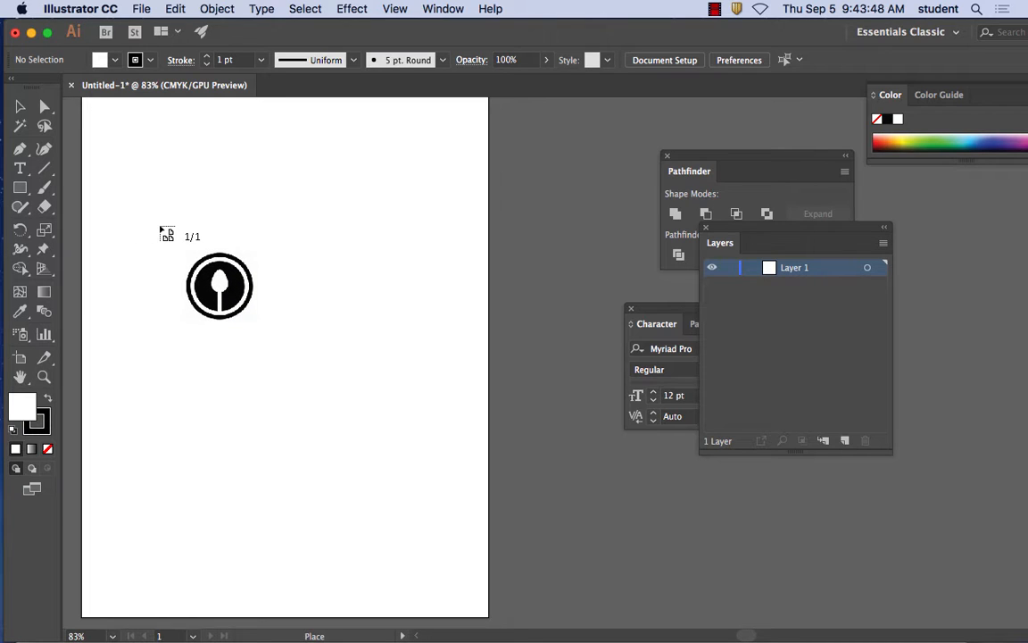
left_click_drag(161, 226, 399, 440)
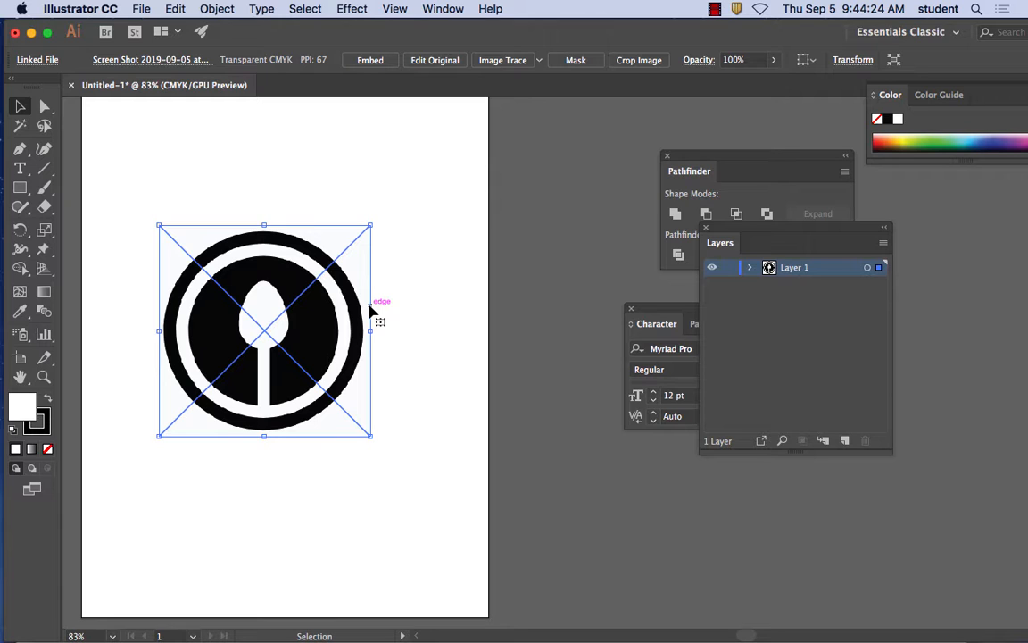
Step: Image Trace the placed screenshot in Black and White mode with the advanced option Ignore White enabled
left_click(436, 7)
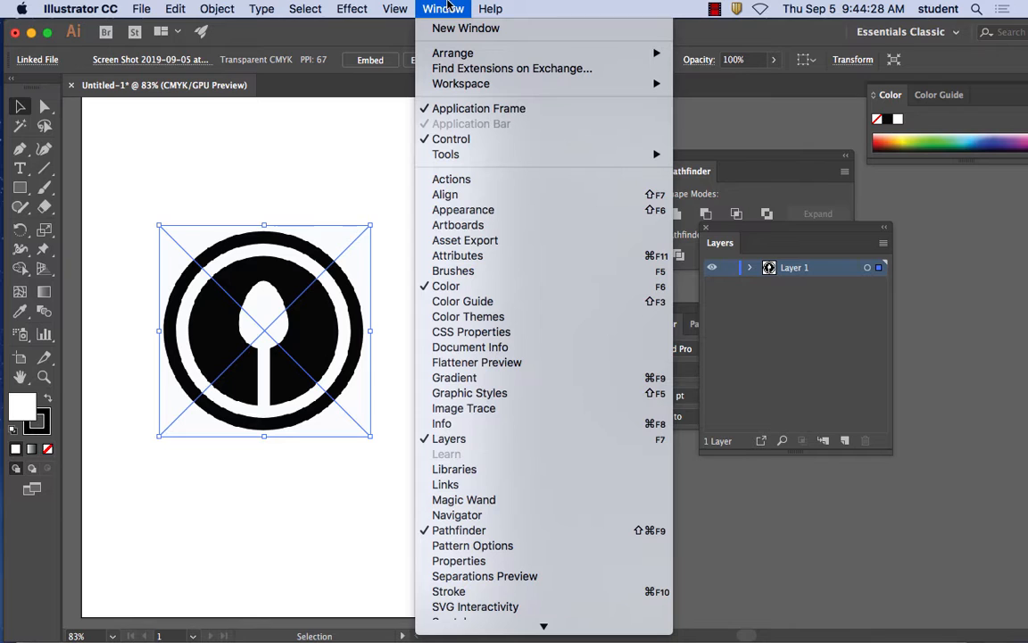
left_click(464, 408)
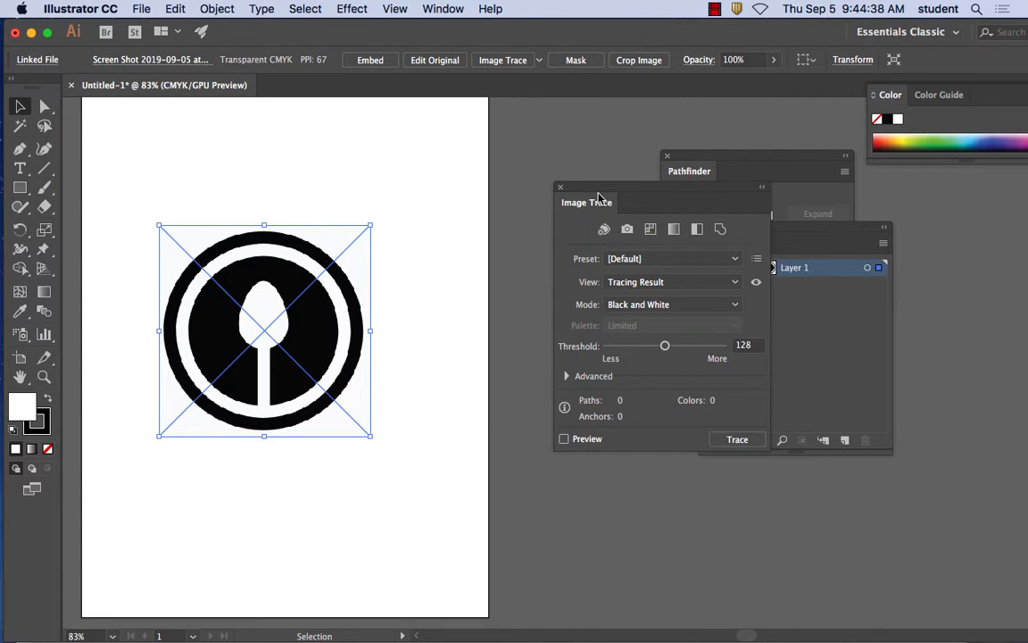
mouse_move(600, 189)
left_mouse_down()
mouse_move(437, 143)
mouse_move(454, 153)
mouse_move(439, 137)
mouse_move(1002, 199)
mouse_move(912, 232)
mouse_move(831, 225)
mouse_move(806, 245)
mouse_move(498, 154)
mouse_move(429, 172)
left_mouse_up()
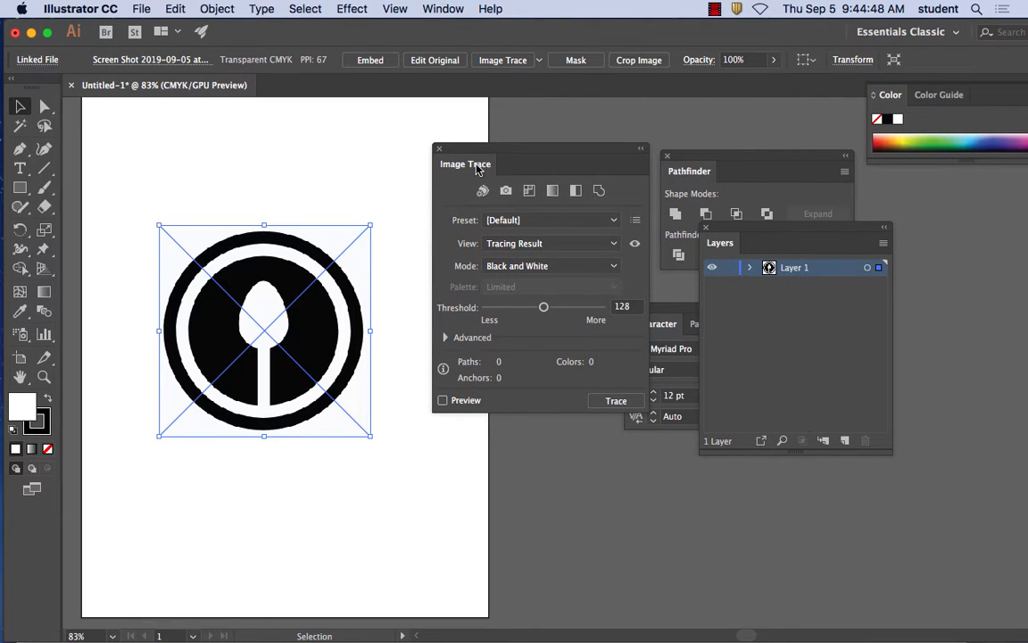
left_click(446, 339)
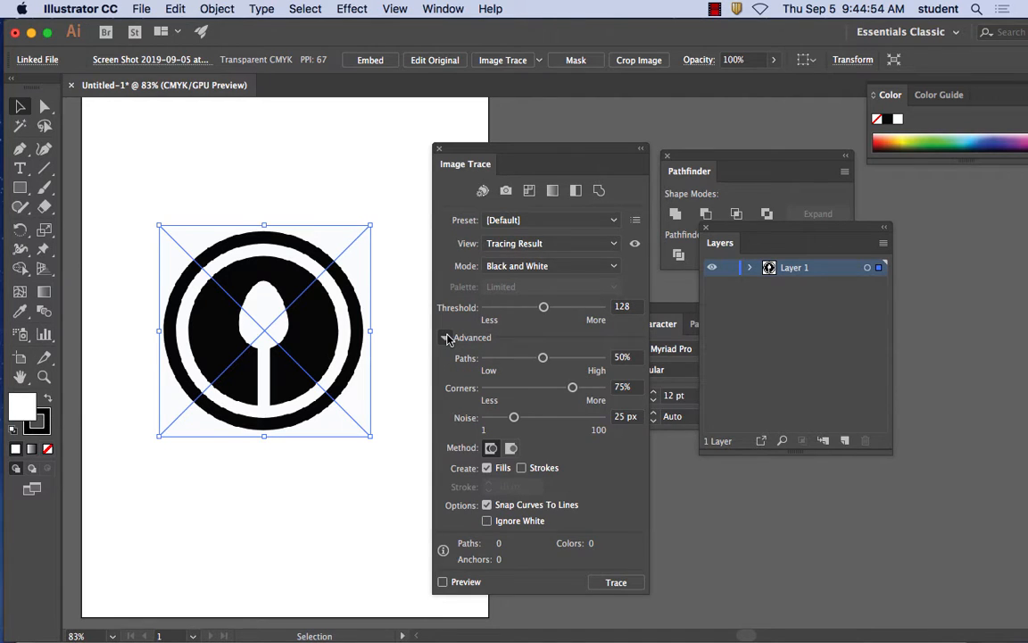
left_click(487, 522)
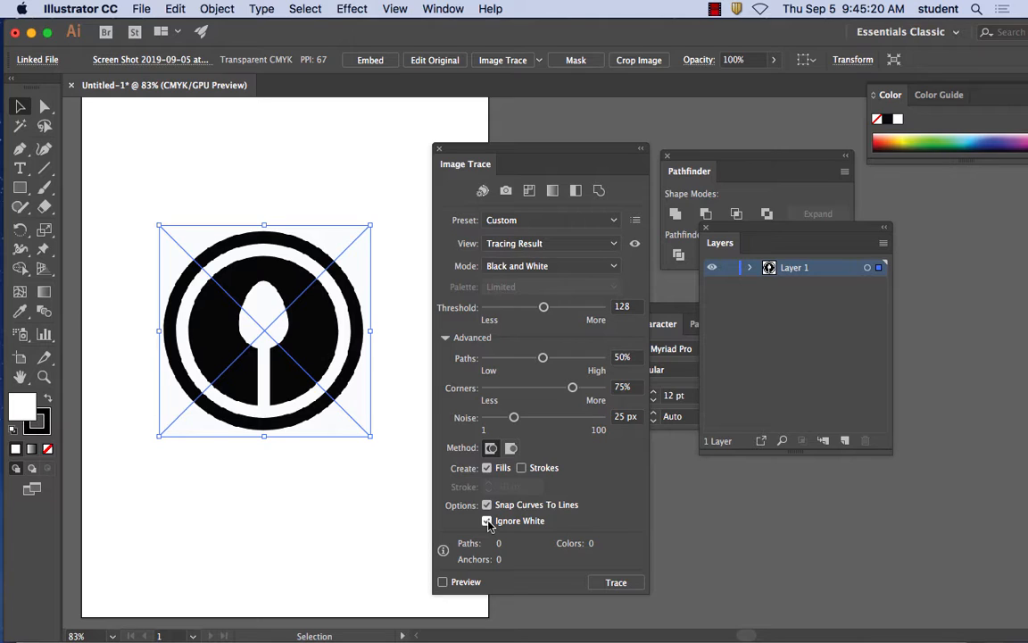
left_click(616, 582)
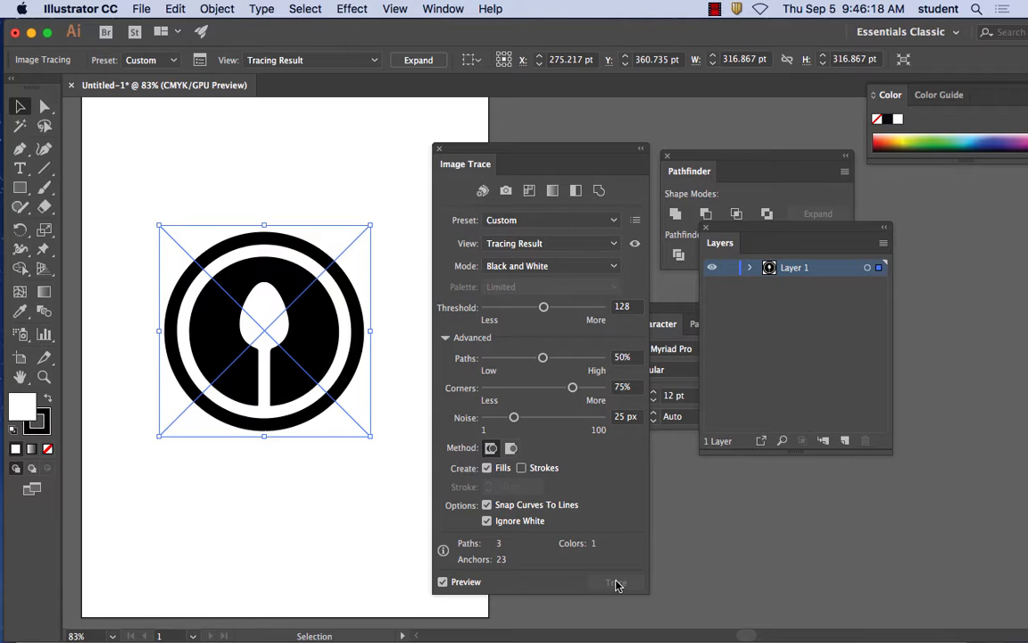
Step: Expand the traced icon's object and fill into editable vector shapes and fill them with CMYK Magenta
left_click(217, 8)
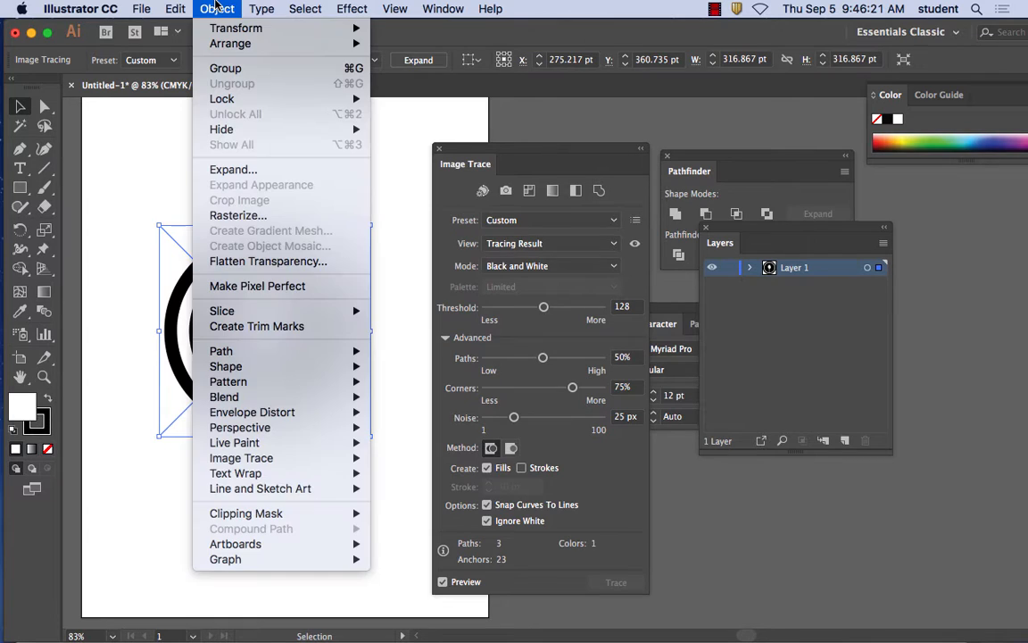
left_click(230, 171)
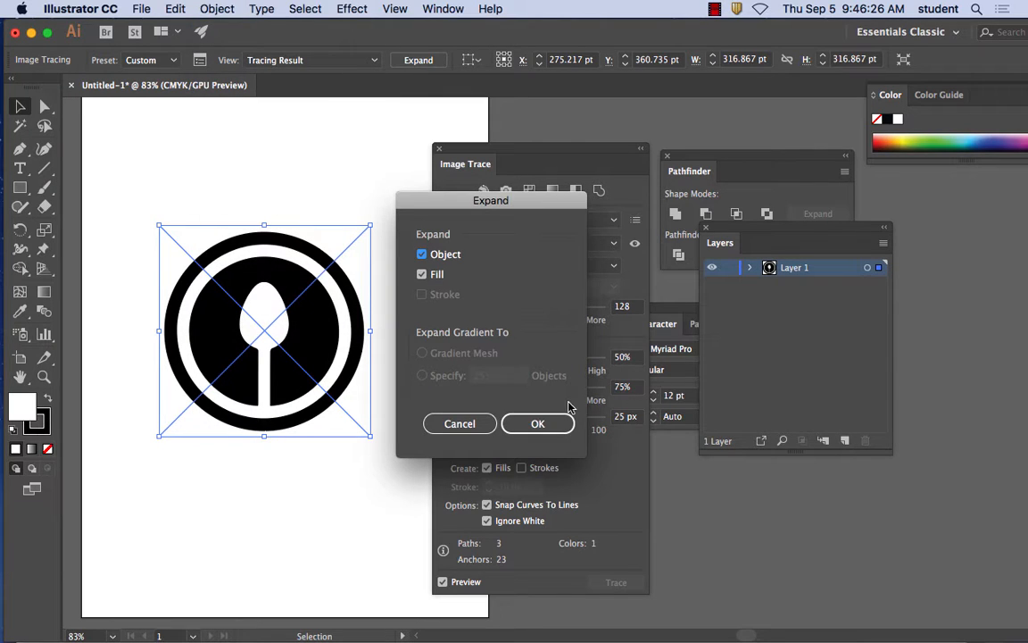
left_click(557, 423)
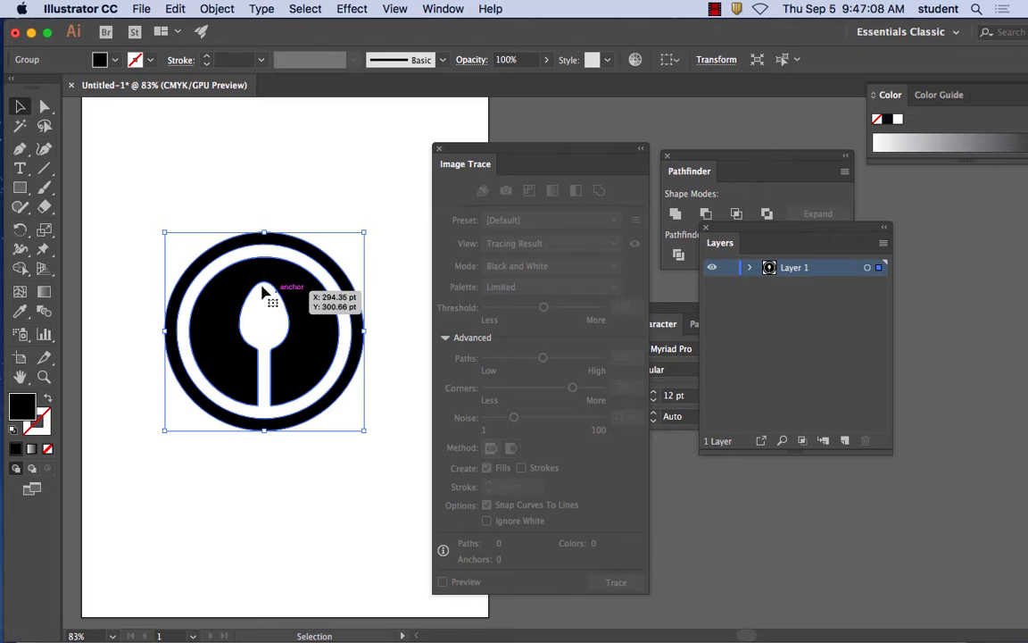
left_click(115, 60)
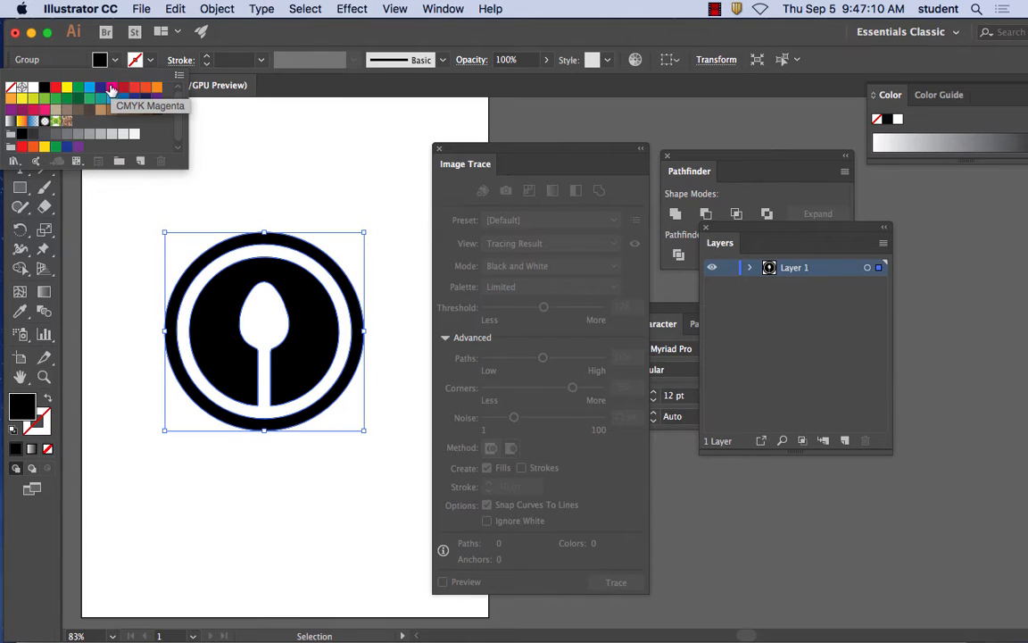
left_click(111, 88)
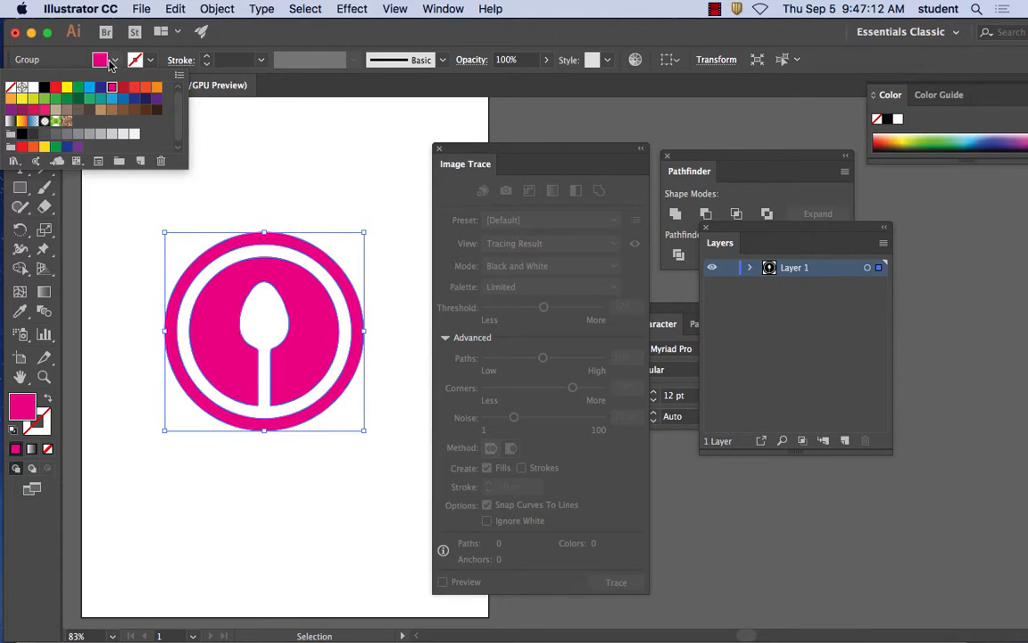
Step: Try cyan, dark blue and yellow swatches as the fill of the expanded plate icon
left_click(102, 61)
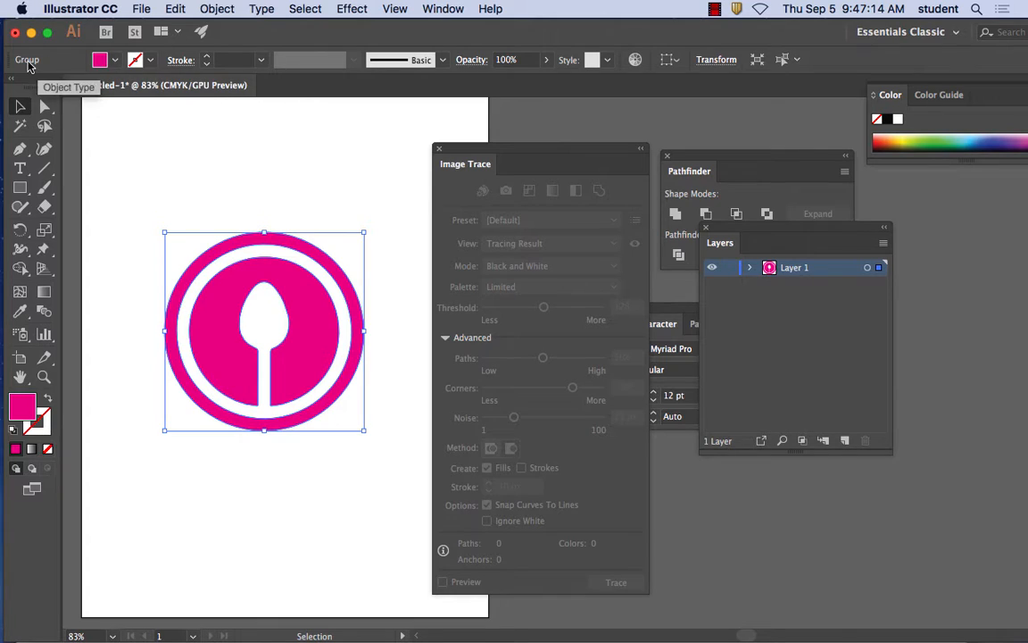
left_click(115, 62)
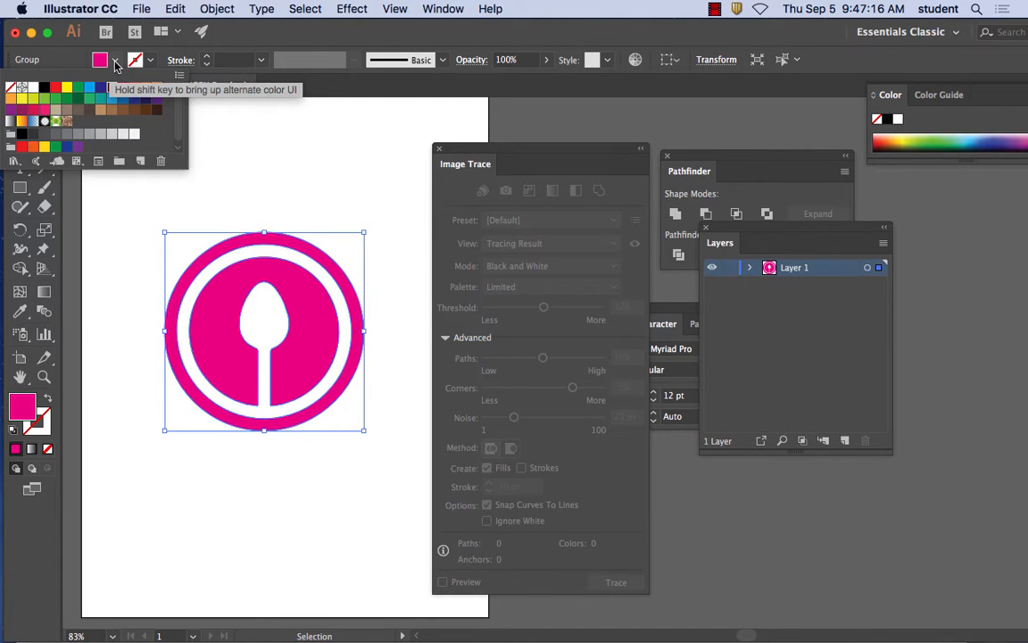
left_click(89, 88)
left_click(115, 62)
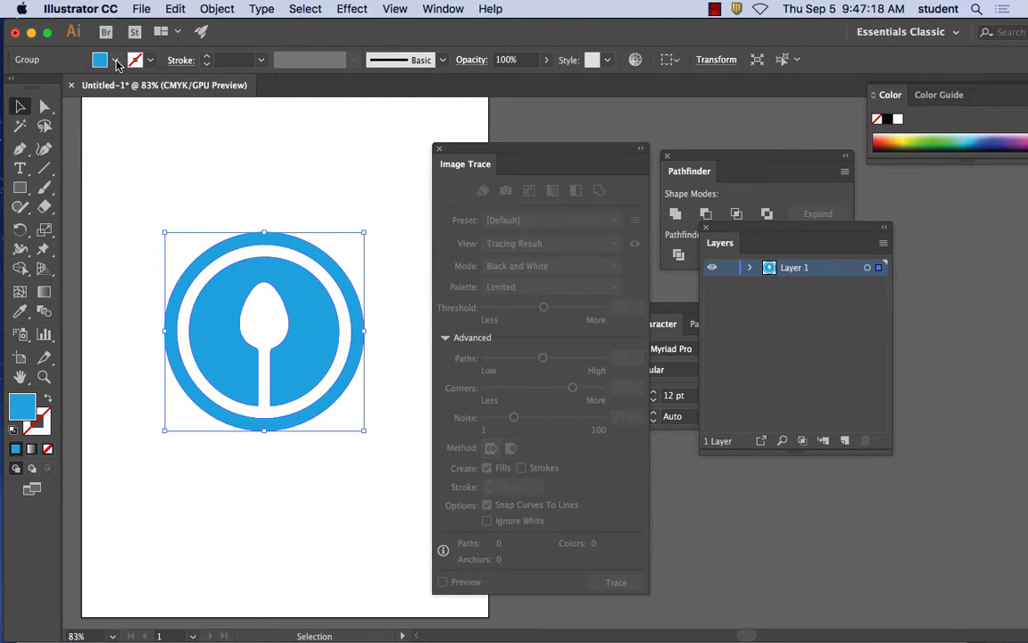
left_click(115, 62)
left_click(123, 89)
left_click(115, 62)
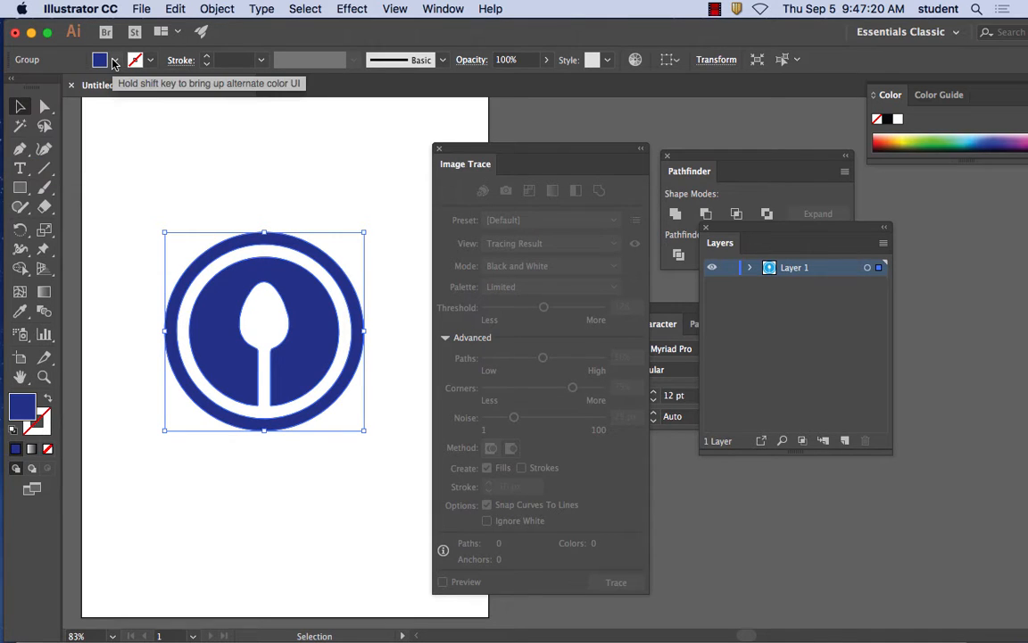
left_click(114, 61)
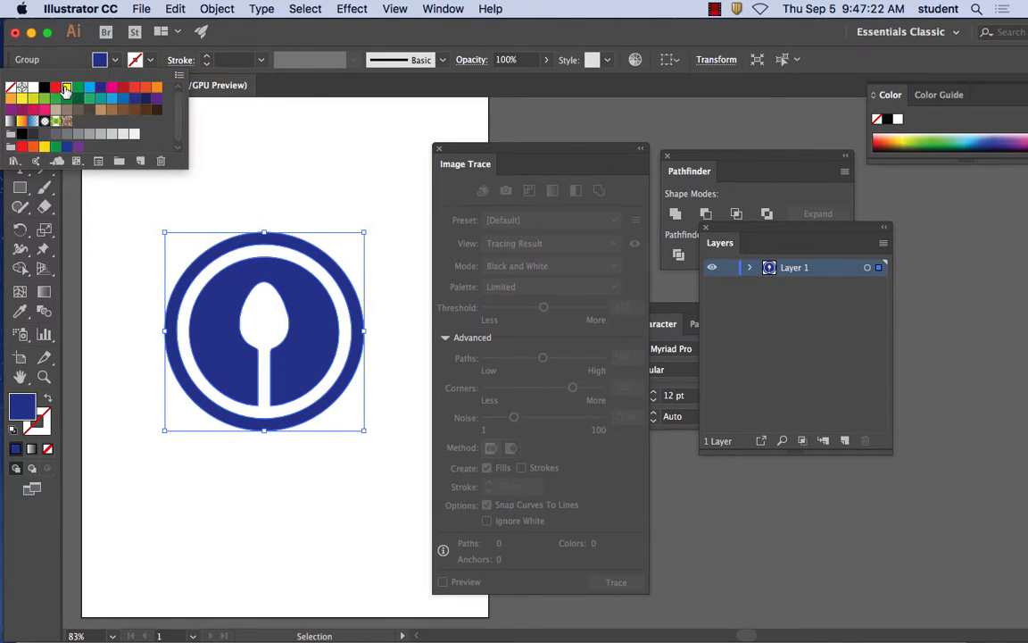
left_click(66, 88)
left_click(115, 62)
Step: Fill the plate icon with the light orange swatch
left_click(115, 62)
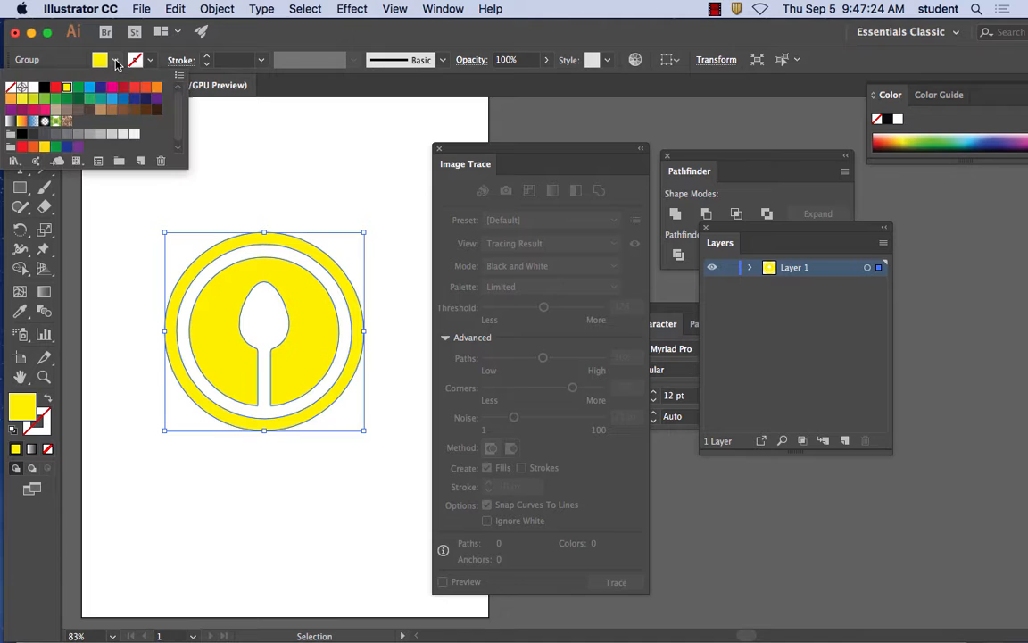
left_click(157, 87)
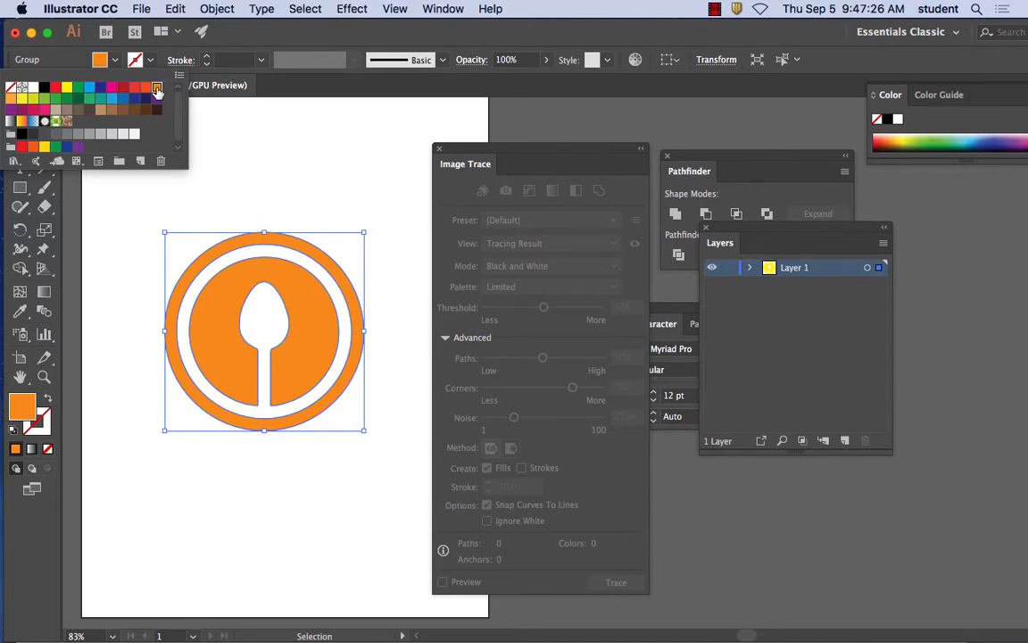
left_click(115, 62)
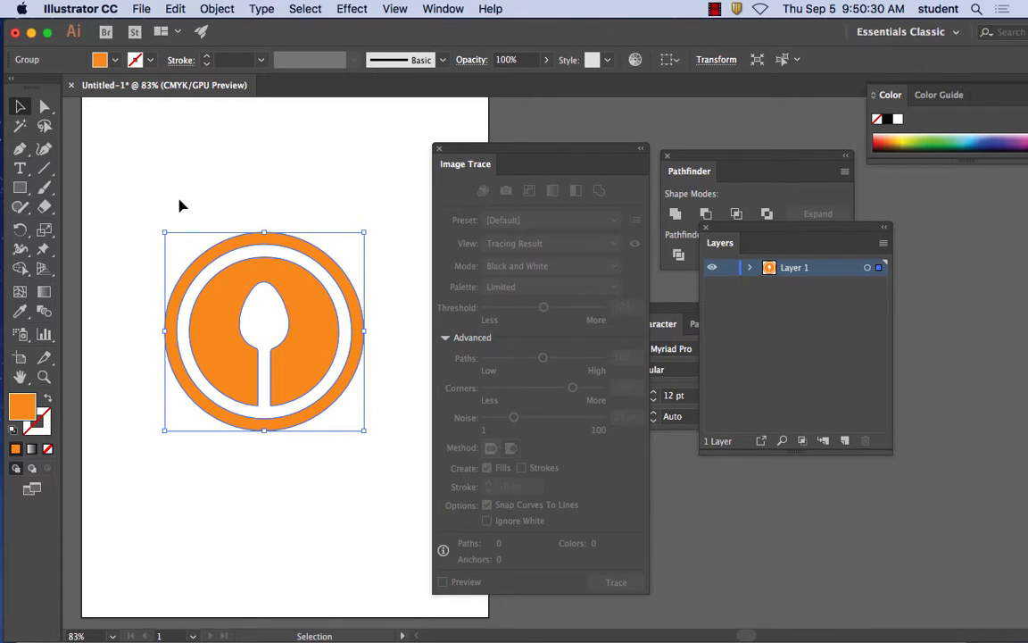
Step: Examine the icon's anchor points with Direct Selection, alternating with its bounding box under the Selection tool
key("a")
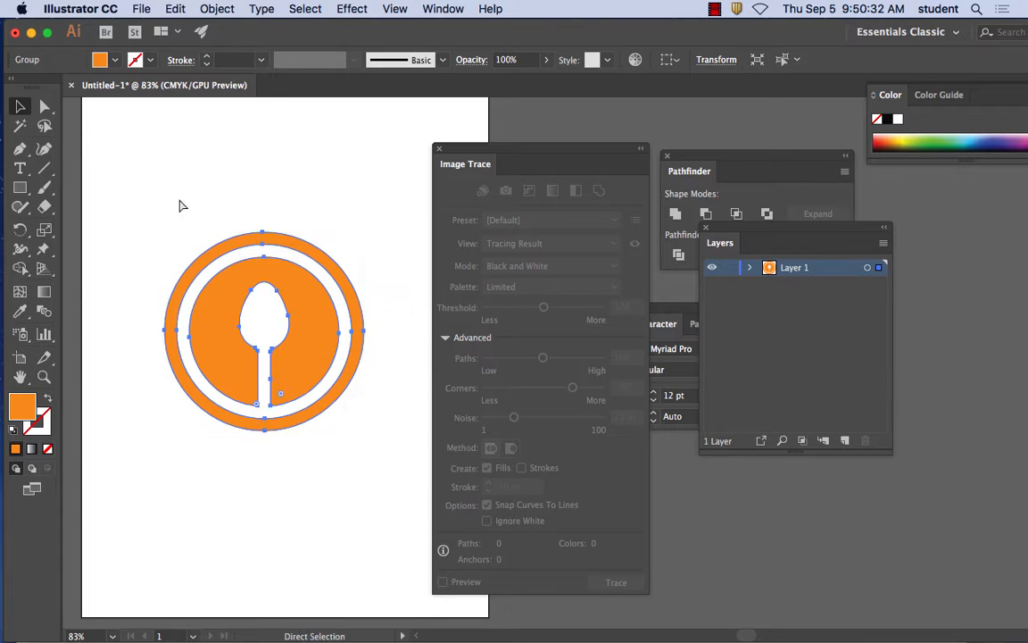
key("v")
key("a")
key("v")
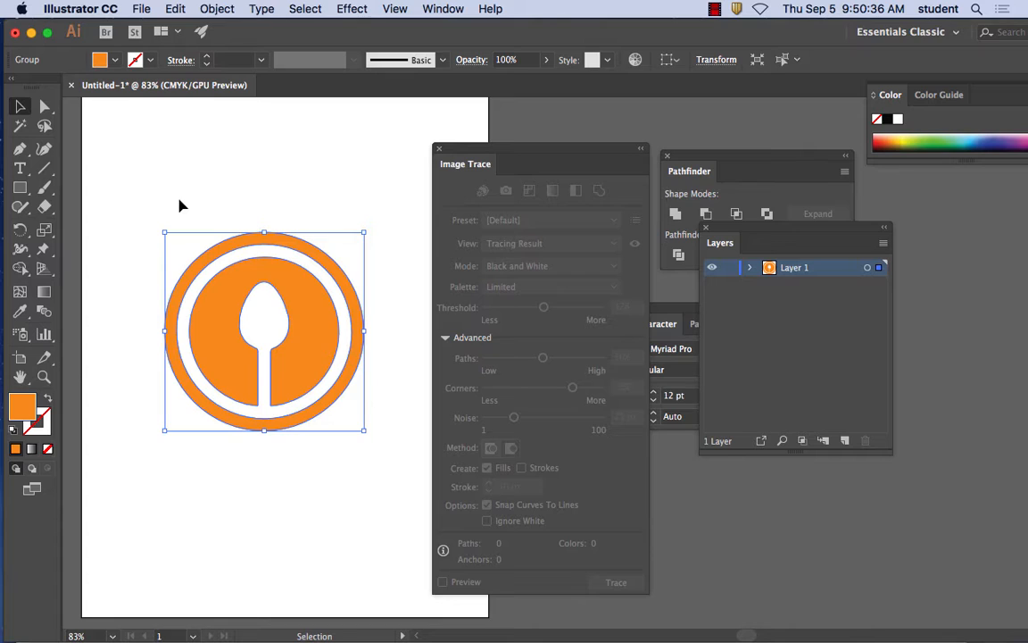
key("a")
key("v")
Step: Switch to Adobe Photoshop CC 2018 and move its start window fully into view
mouse_move(505, 620)
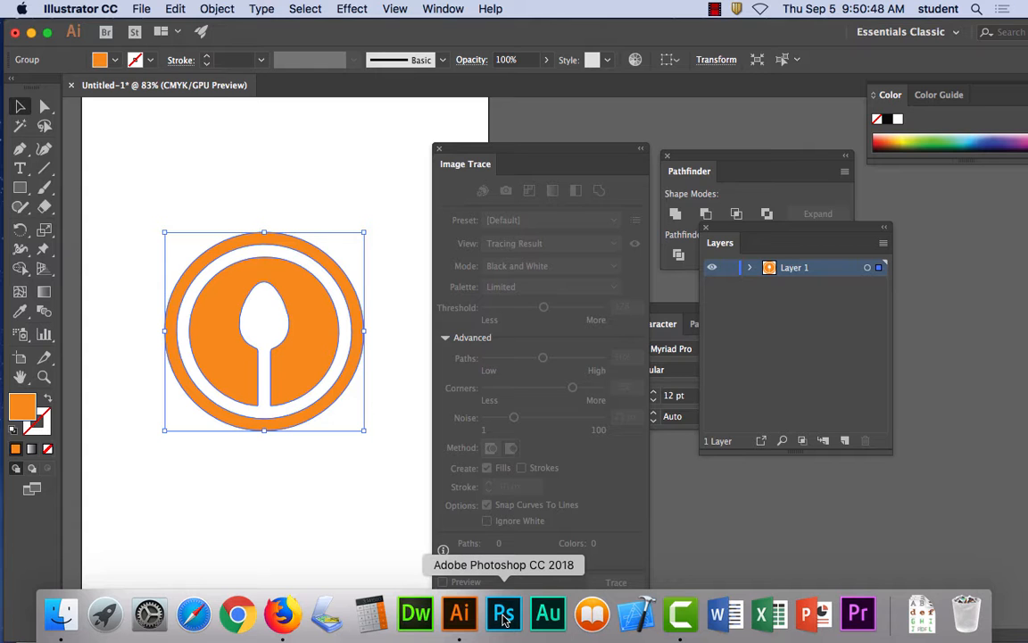
left_click(504, 616)
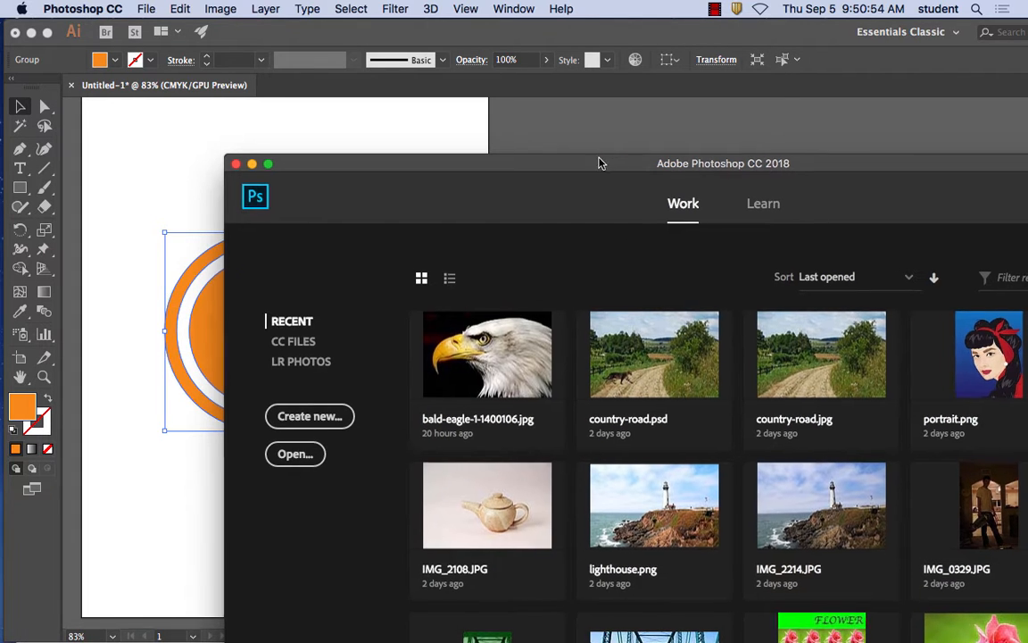
left_click_drag(599, 161, 382, 17)
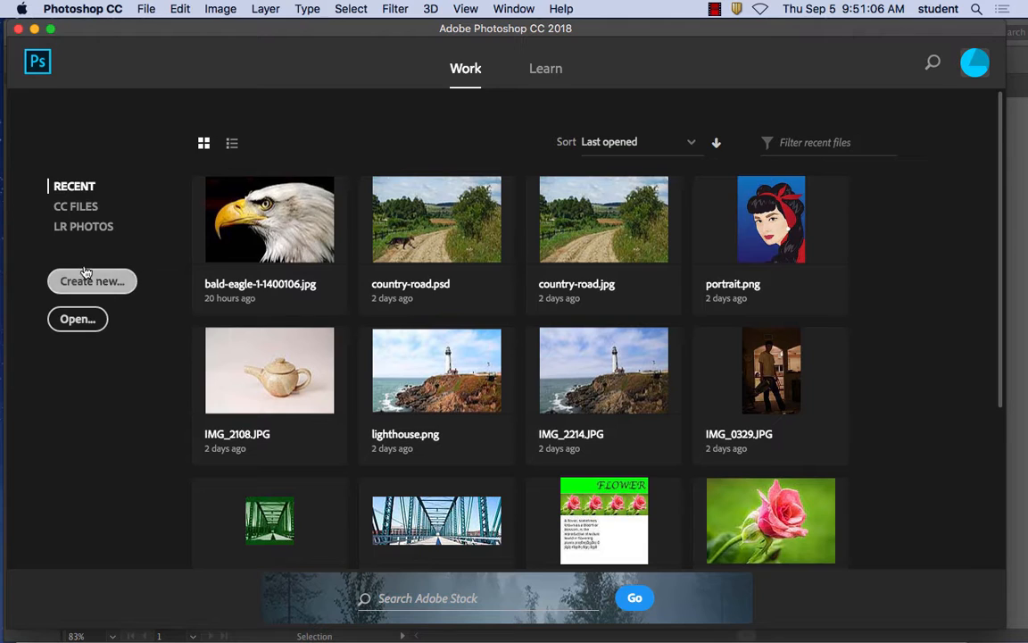
mouse_move(326, 629)
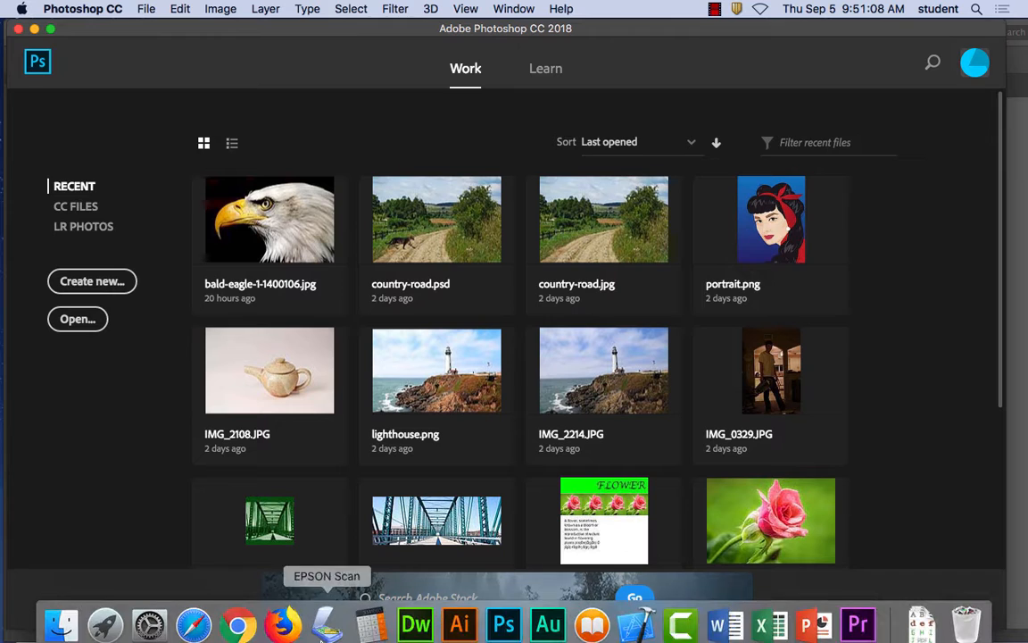
Step: Create a new portrait document from the iPhone 6 Plus mobile preset, 1242 x 2208 px at 72 ppi in RGB Color with an artboard
left_click(96, 284)
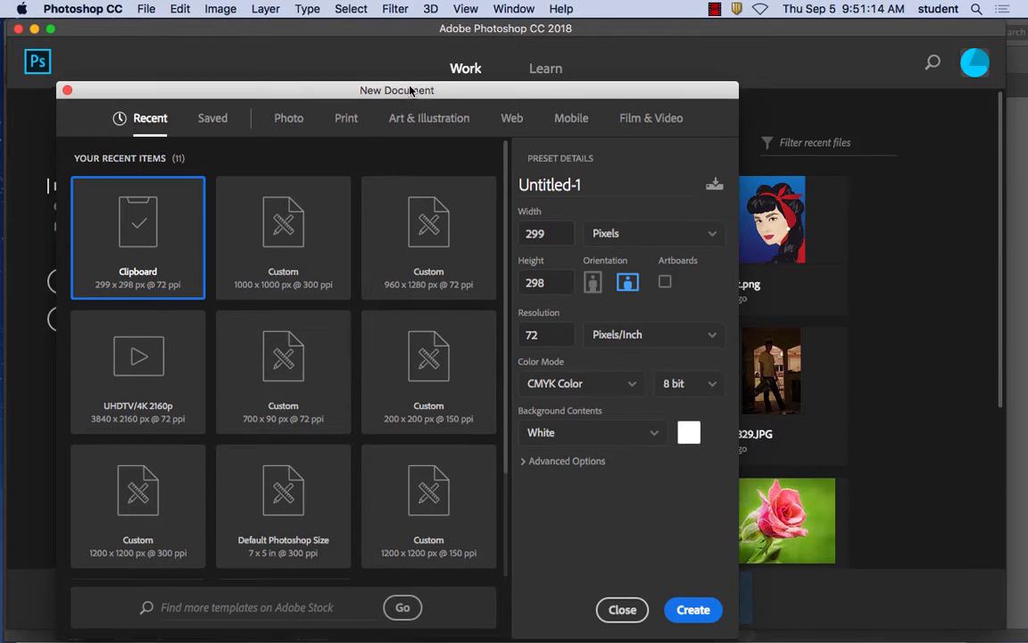
left_click_drag(366, 92, 398, 43)
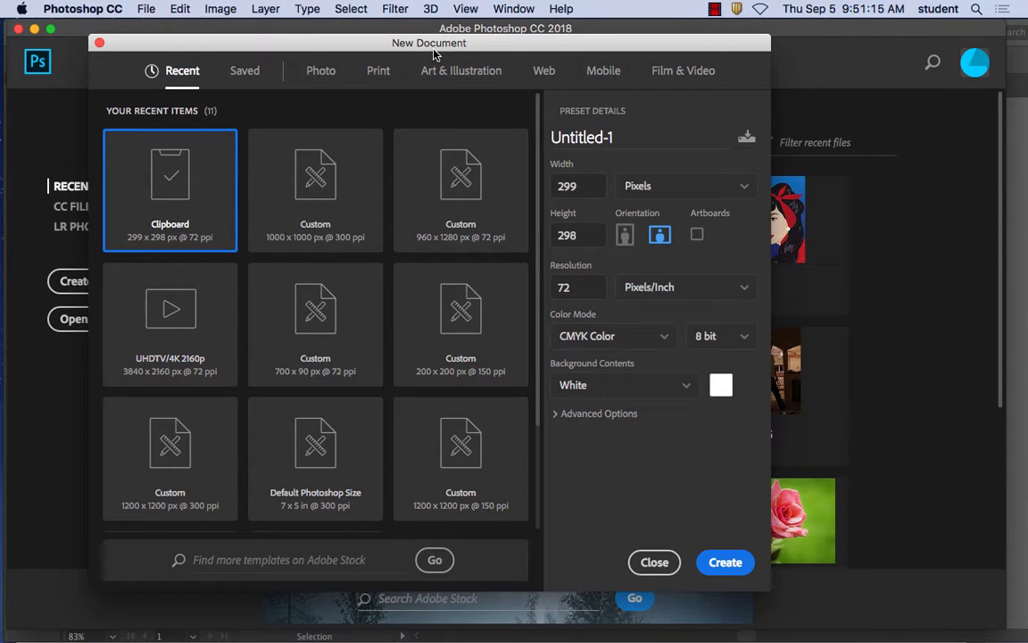
left_click(143, 10)
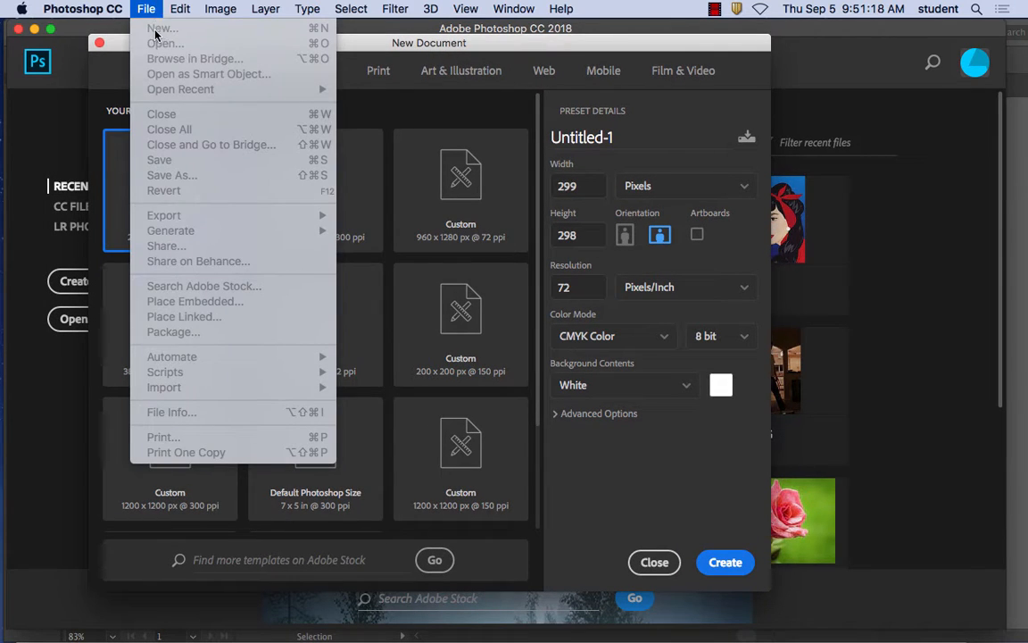
left_click(523, 45)
left_click_drag(523, 46, 533, 51)
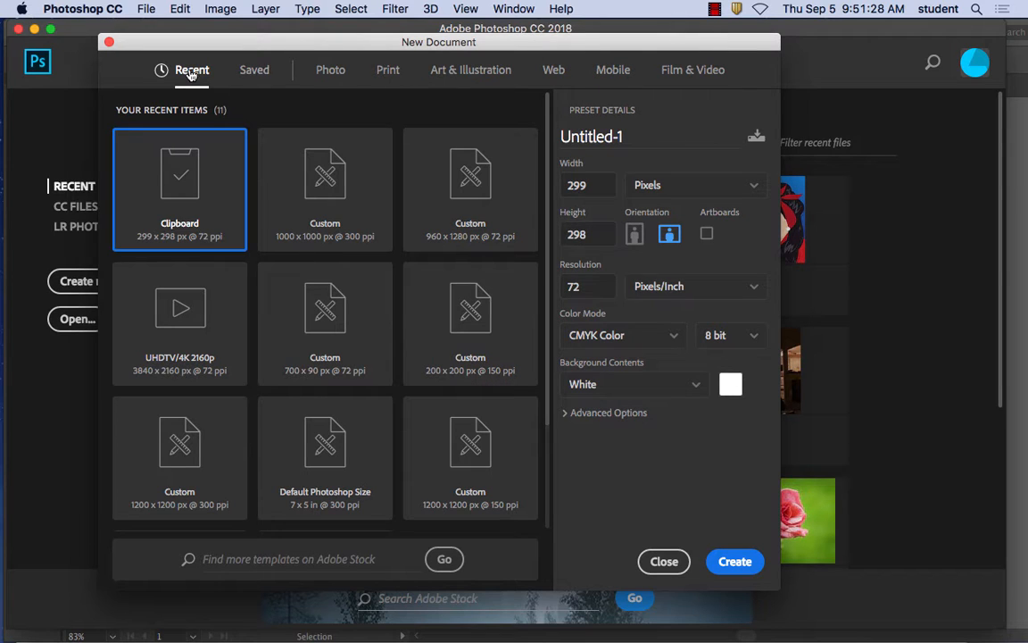
left_click(614, 71)
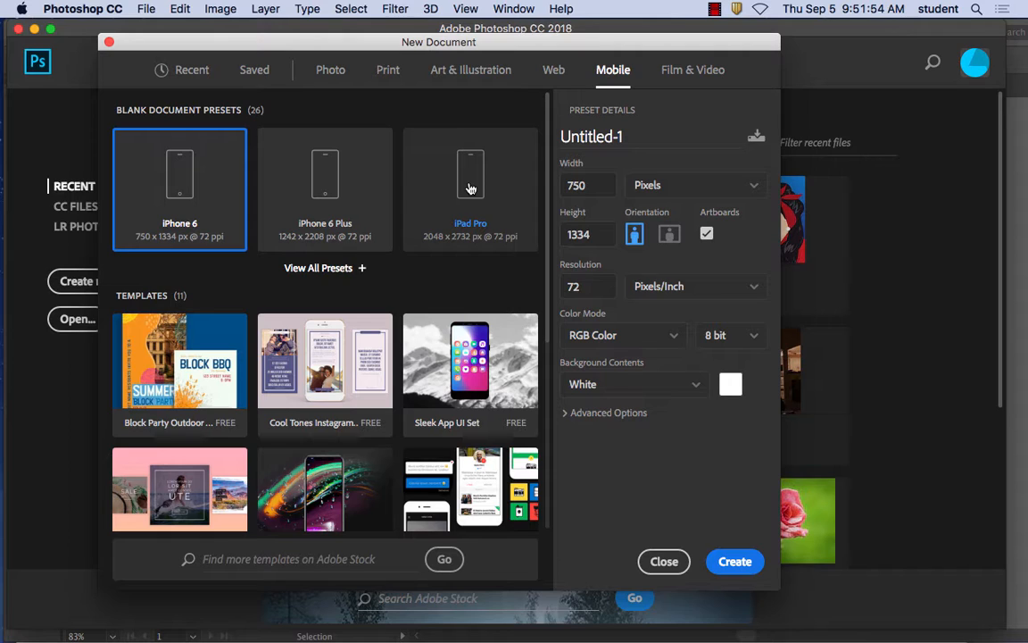
left_click(337, 176)
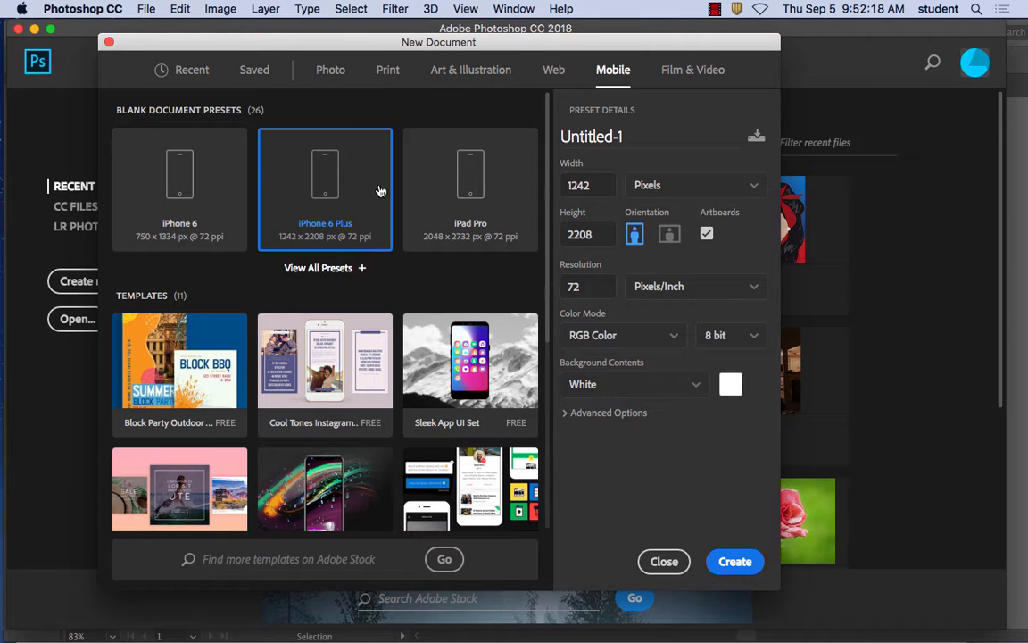
left_click(734, 560)
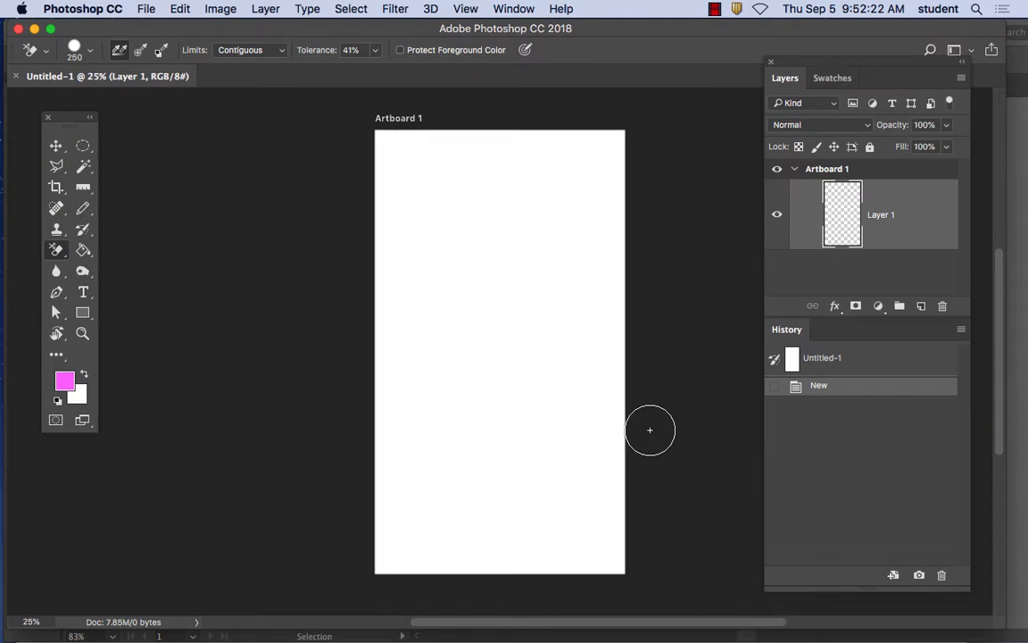
left_click(58, 146)
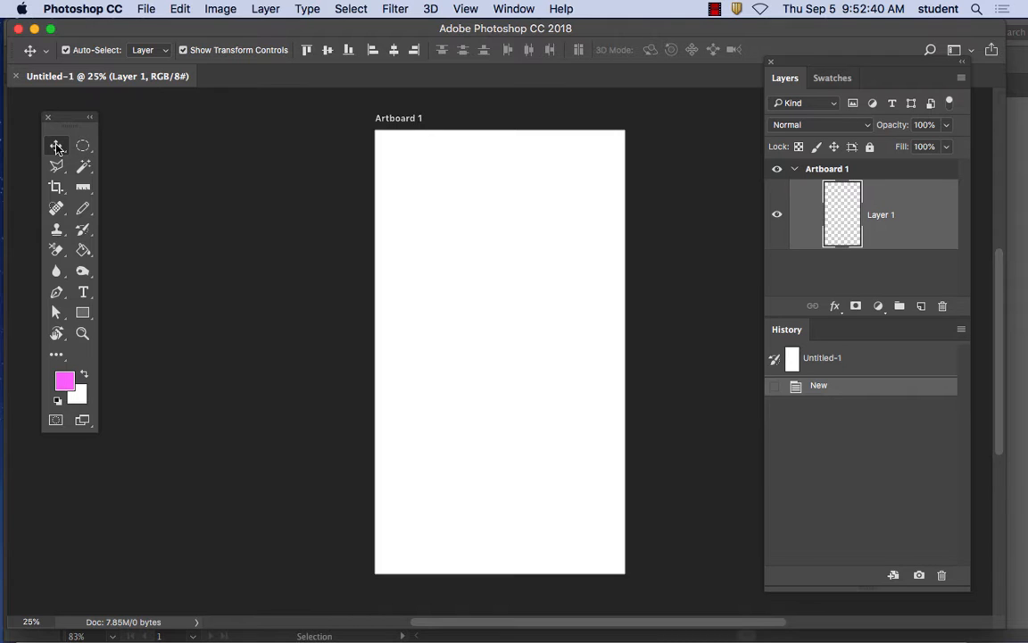
key("super+v")
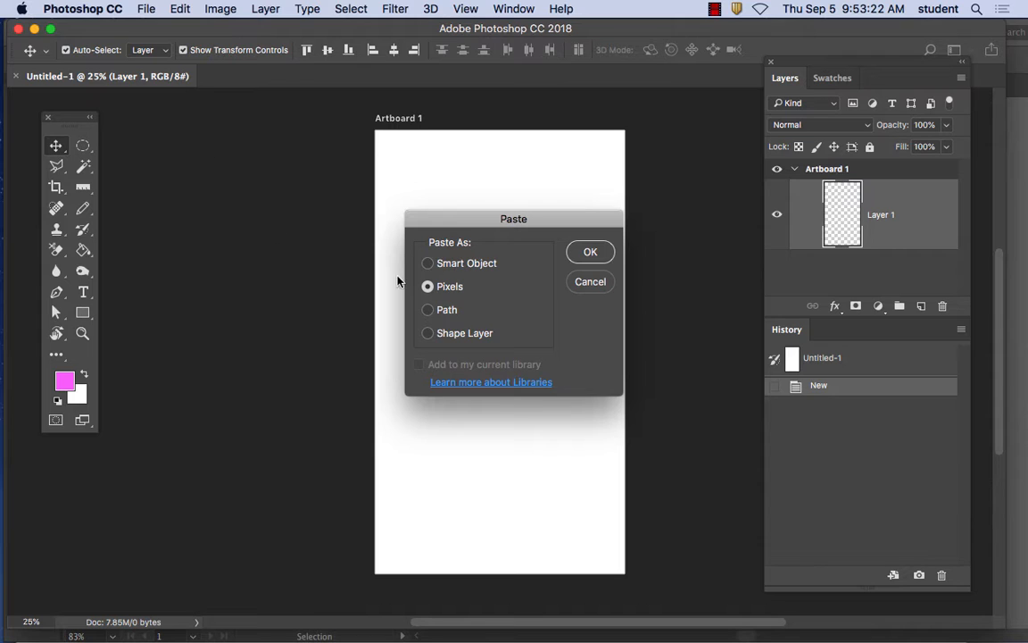
left_click(427, 263)
left_click(575, 251)
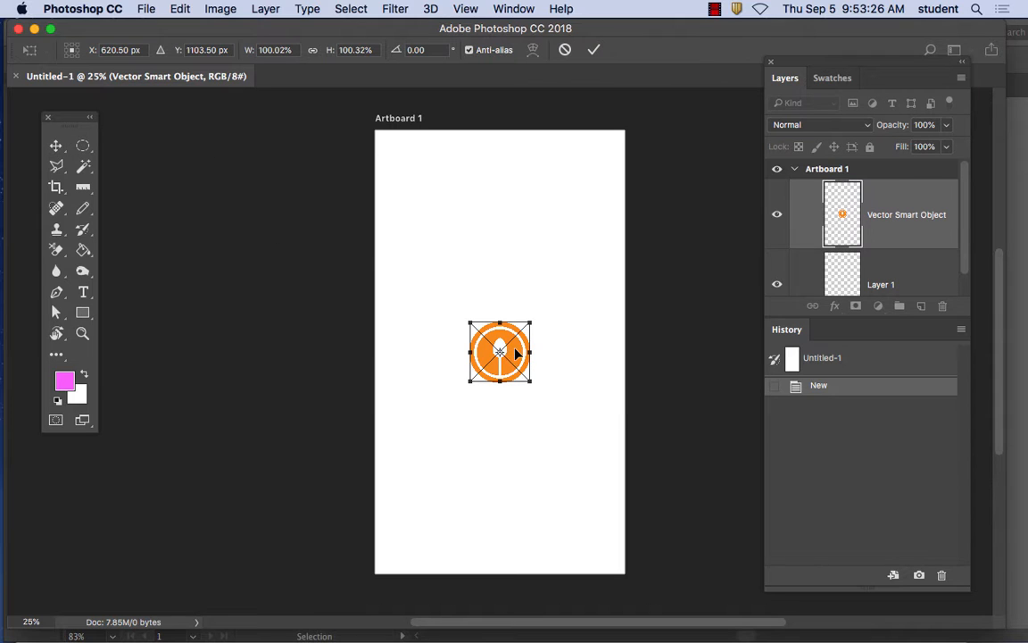
left_click_drag(515, 353, 518, 195)
key("Escape")
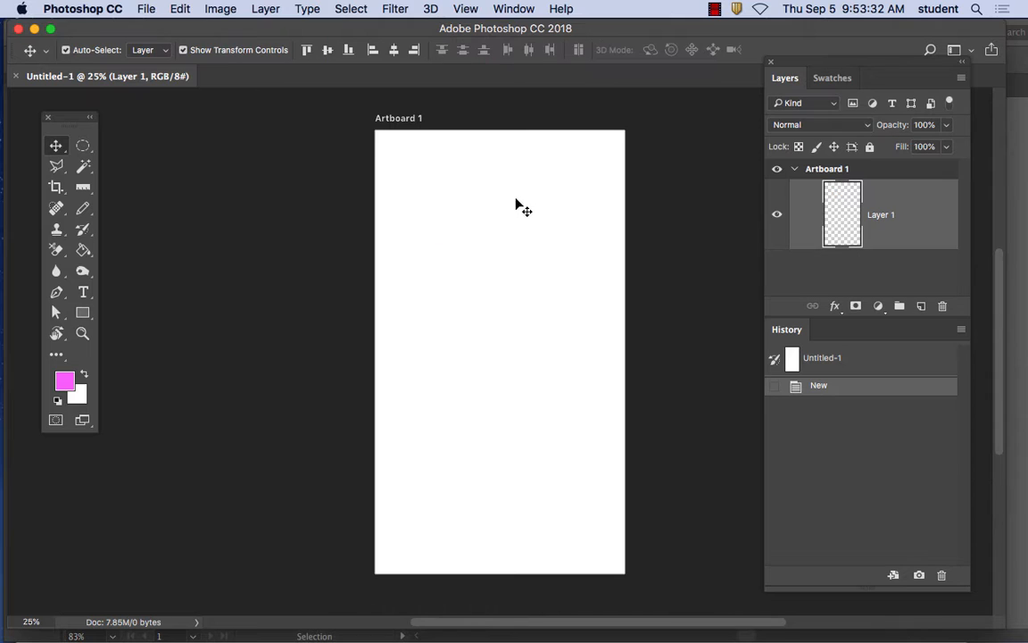
Step: Paste the copied plate icon as a Smart Object, confirm its placement, and position it near the artboard's upper-left corner at about X 1.59 in, Y 2.81 in
left_click(176, 8)
left_click(164, 7)
key("super+v")
key("Return")
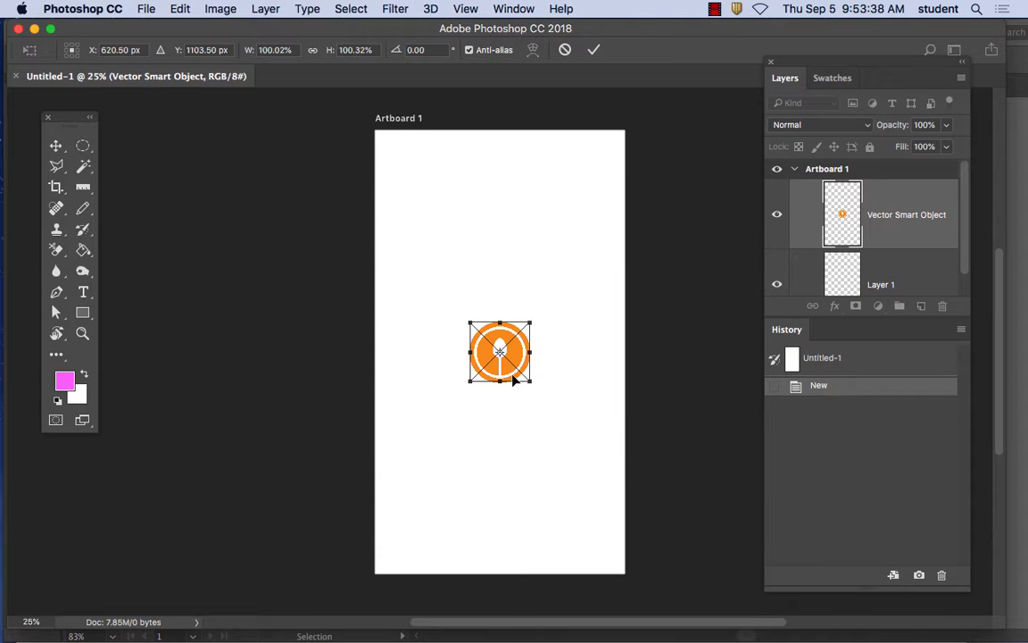
left_click_drag(522, 318, 459, 195)
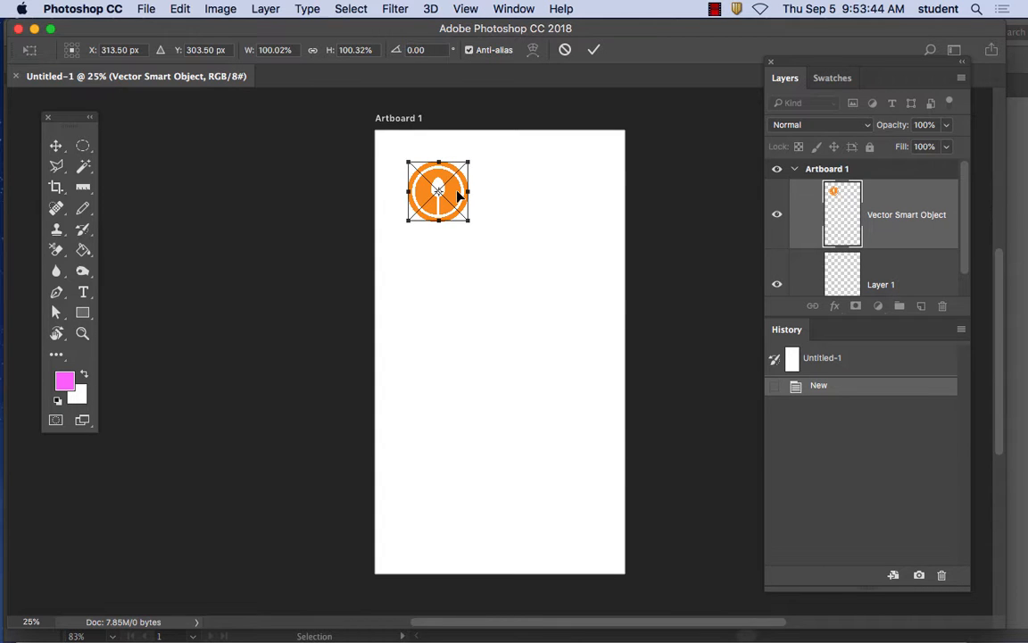
left_click(56, 145)
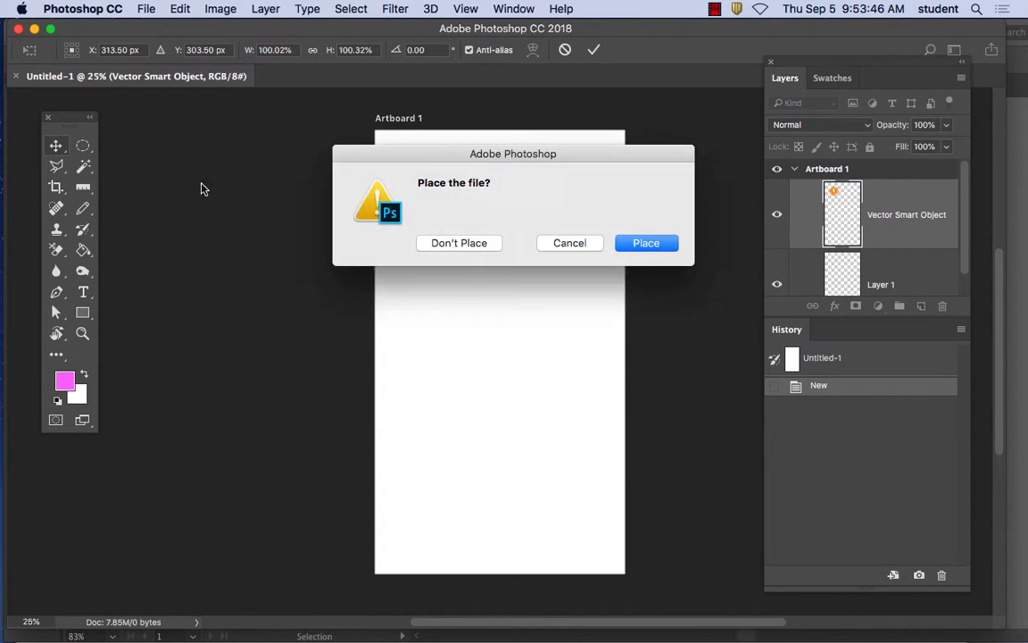
left_click(652, 243)
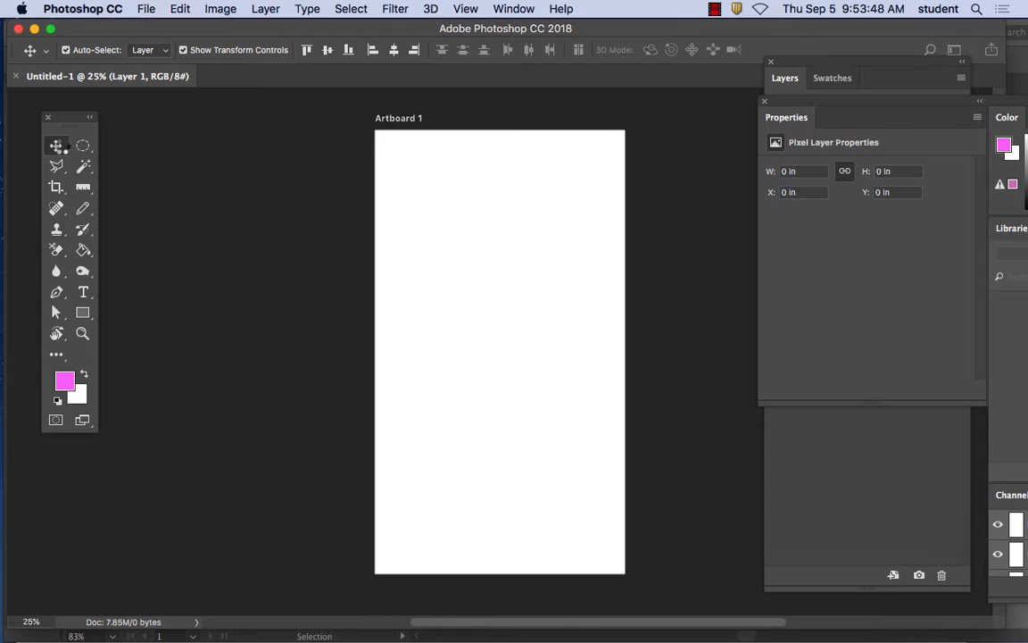
mouse_move(453, 188)
left_mouse_down()
mouse_move(451, 206)
mouse_move(470, 207)
mouse_move(447, 210)
left_mouse_up()
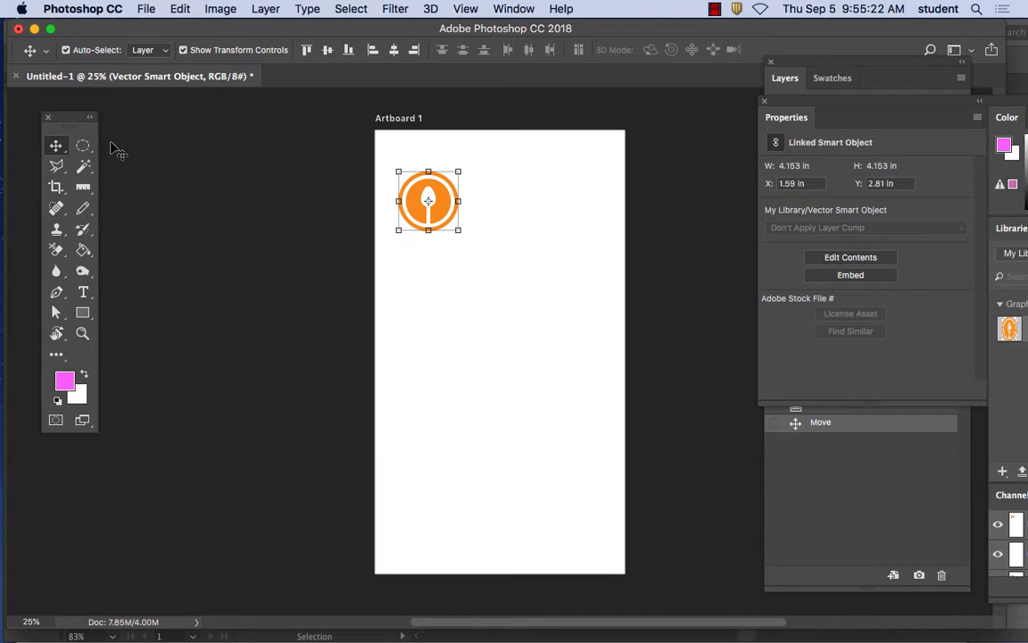
Step: Switch to Firefox, search the Noun Project for "bread" and browse the icons
mouse_move(326, 640)
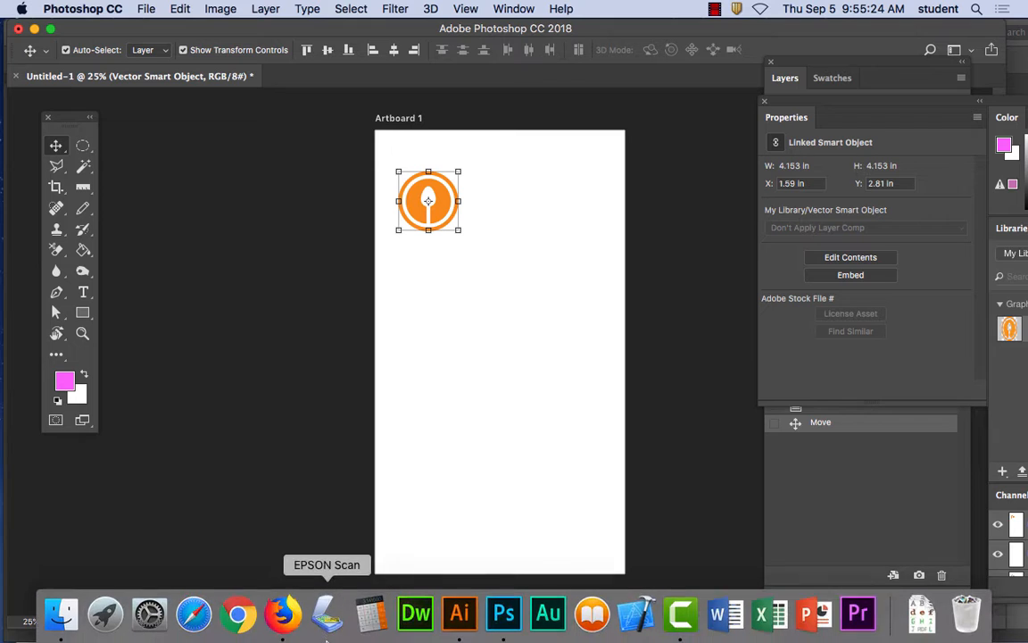
left_click(282, 614)
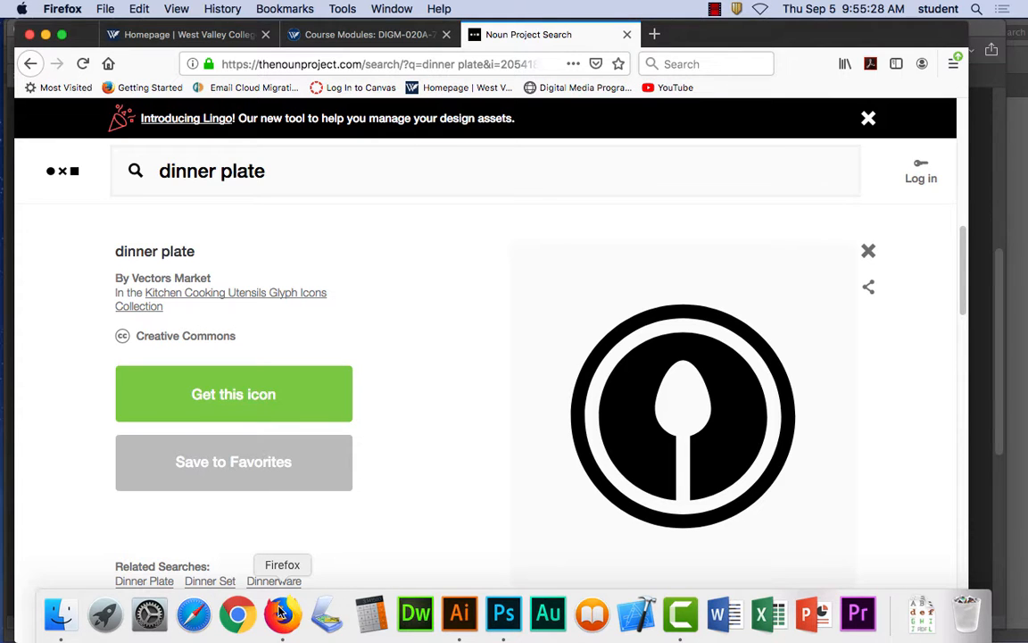
left_click_drag(265, 169, 134, 172)
type("bread")
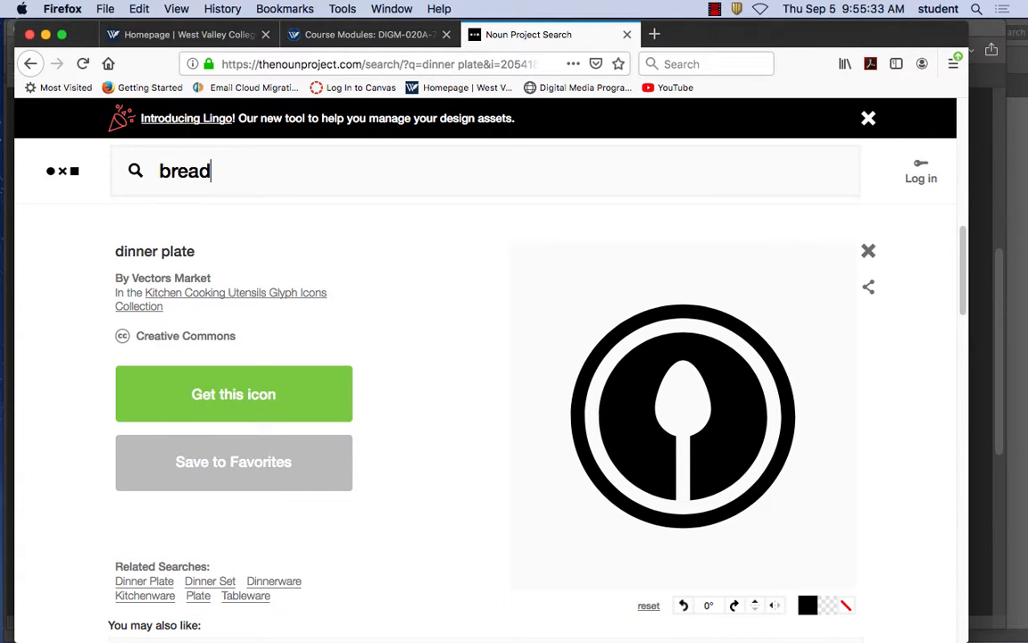
key("Return")
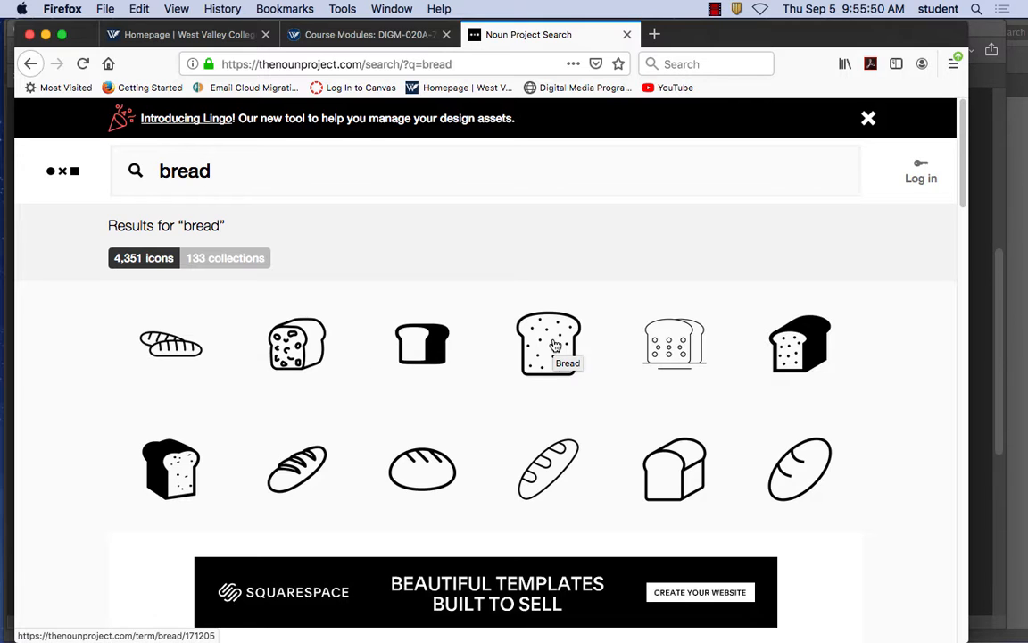
scroll(510, 392, "down", 5)
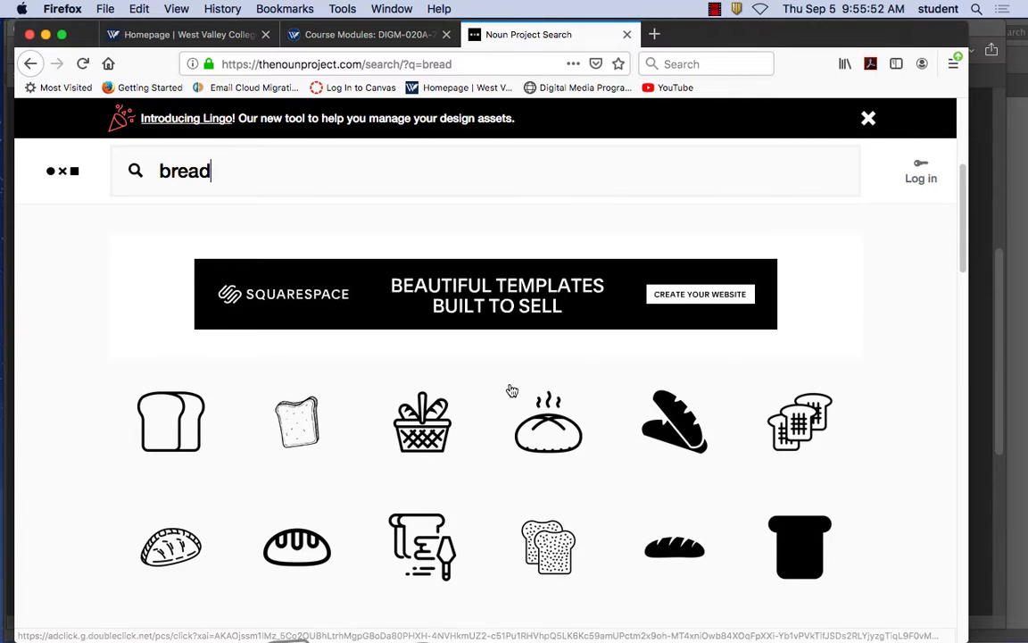
Step: Open the solid sliced-loaf bread icon by ProSymbols from the search results and capture a screenshot of just the loaf
scroll(511, 391, "down", 2)
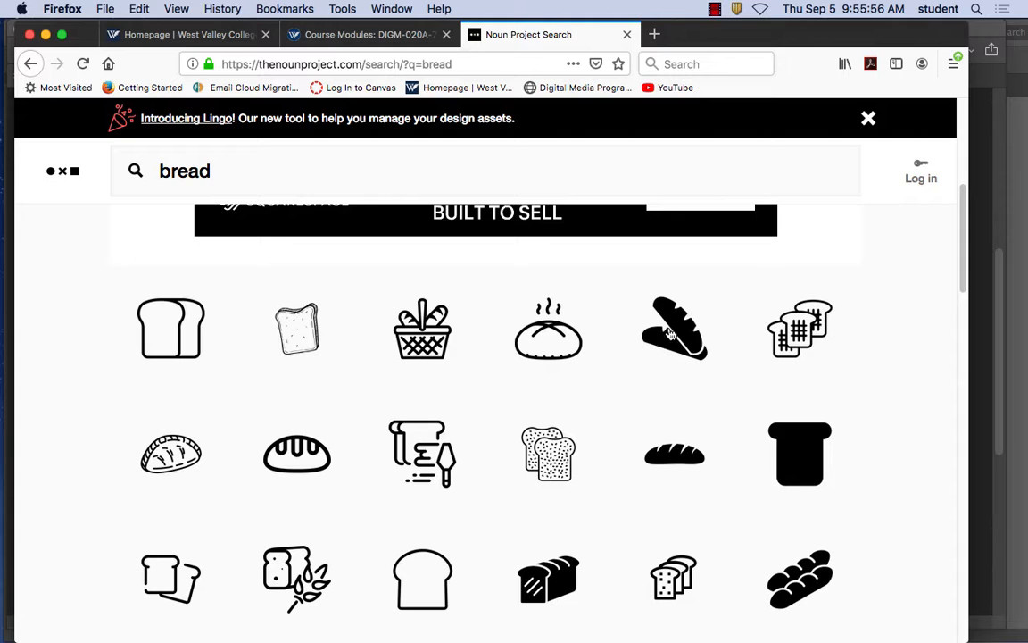
scroll(638, 369, "down", 1)
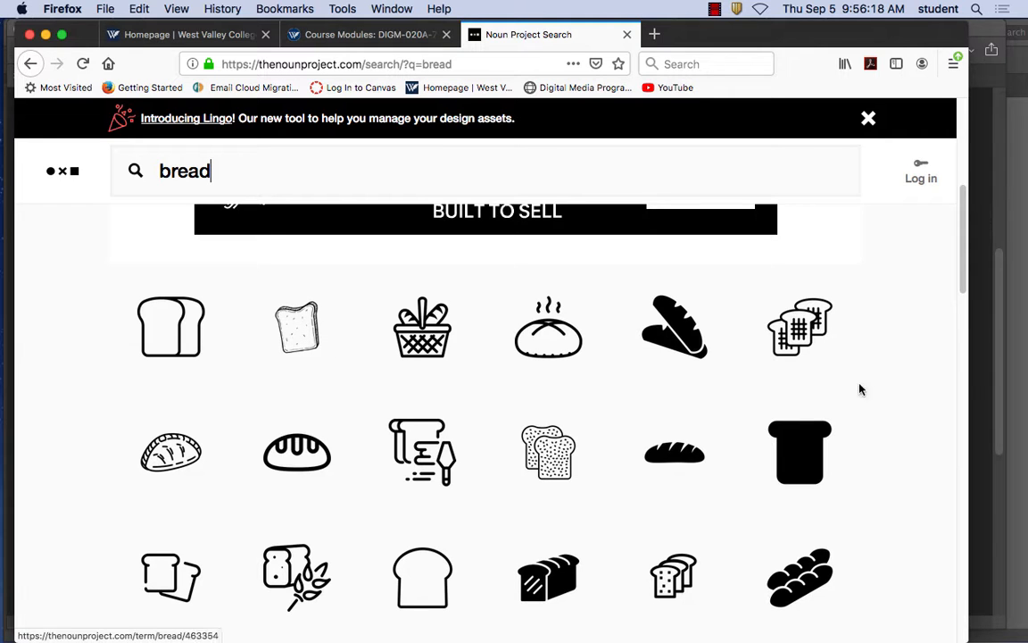
scroll(671, 358, "down", 3)
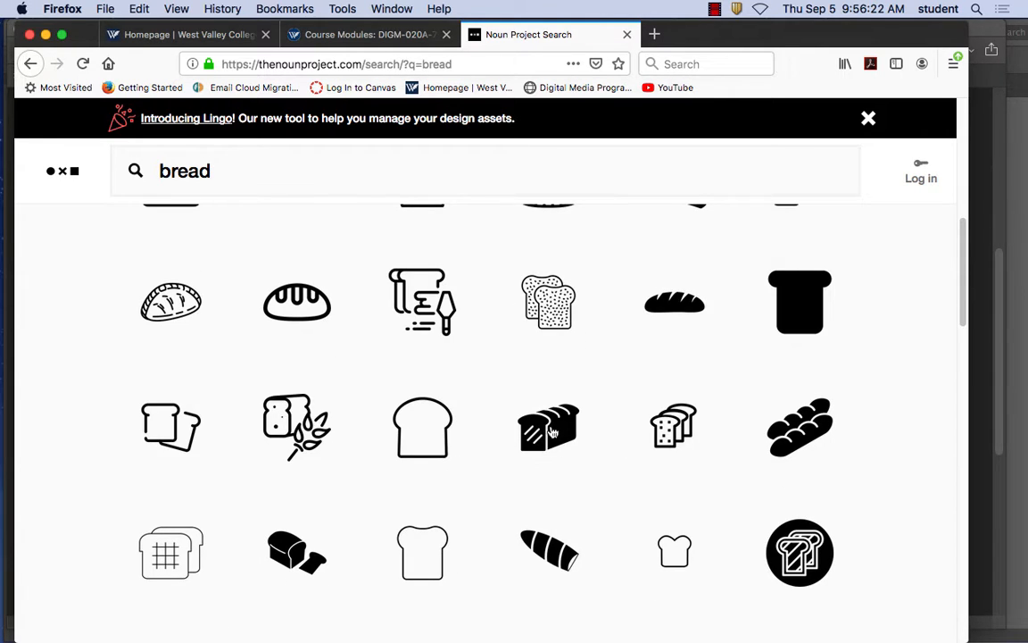
left_click(552, 427)
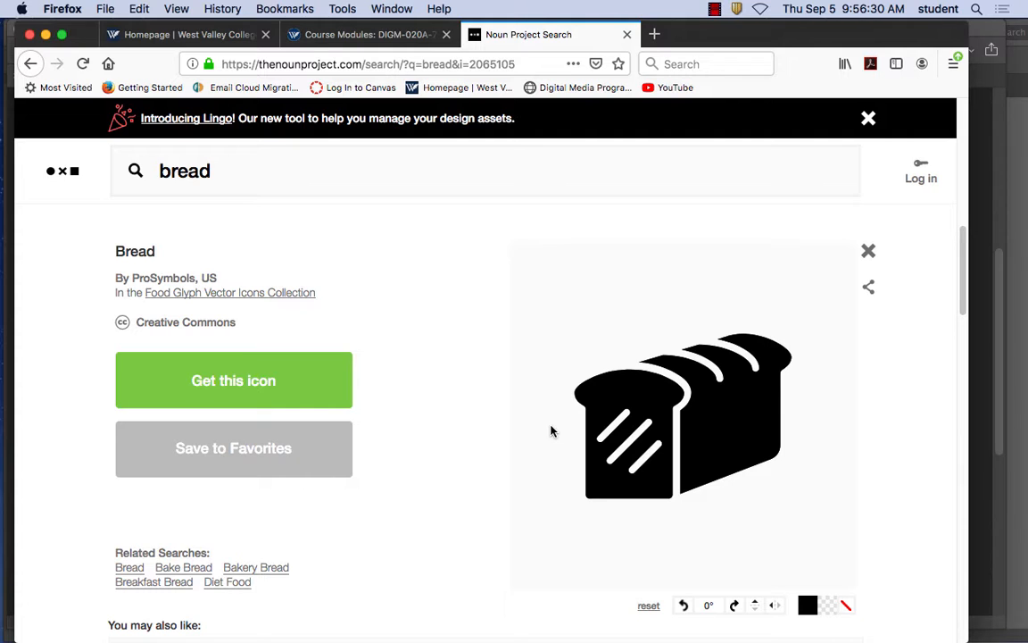
key("super+shift+4")
left_click_drag(565, 297, 802, 523)
Step: Switch to Adobe Illustrator CC 2018, move the orange plate icon down to the artboard's lower edge, and shift the Image Trace panel off the artboard
mouse_move(484, 639)
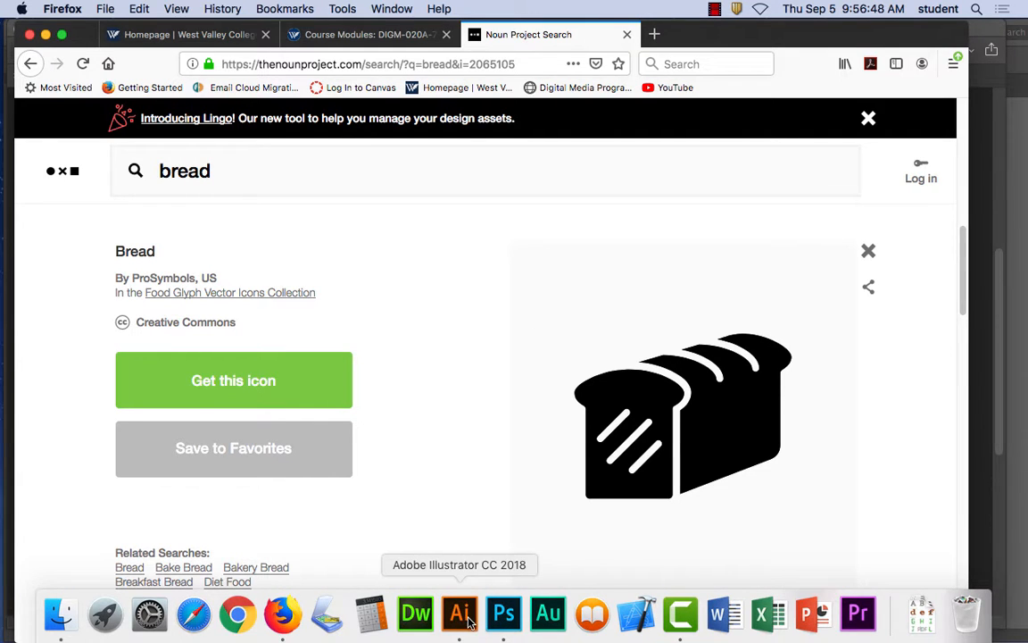
left_click(460, 614)
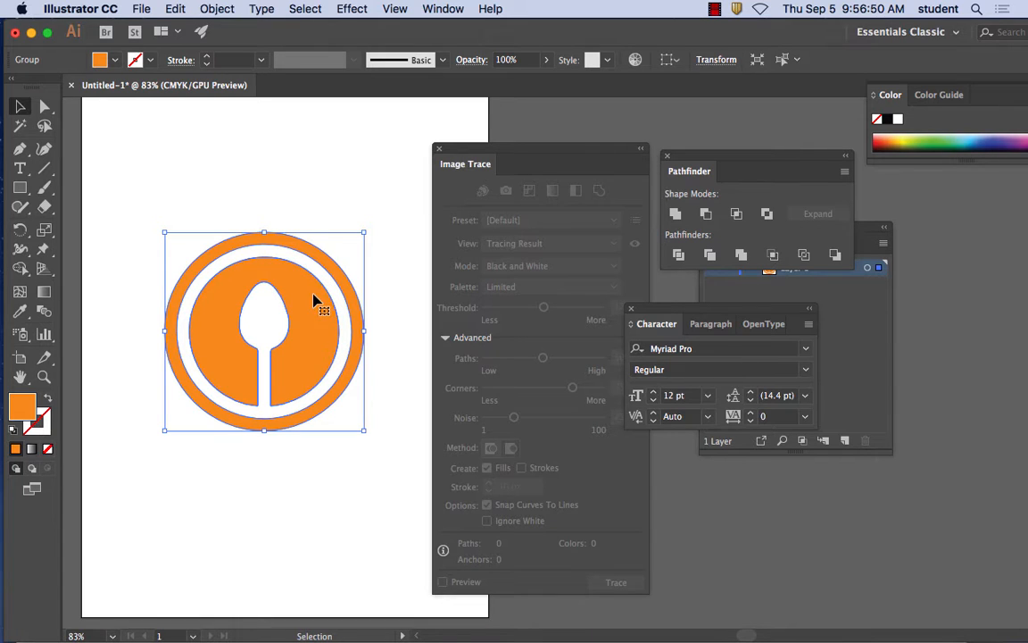
left_click_drag(313, 300, 342, 556)
left_click(297, 390)
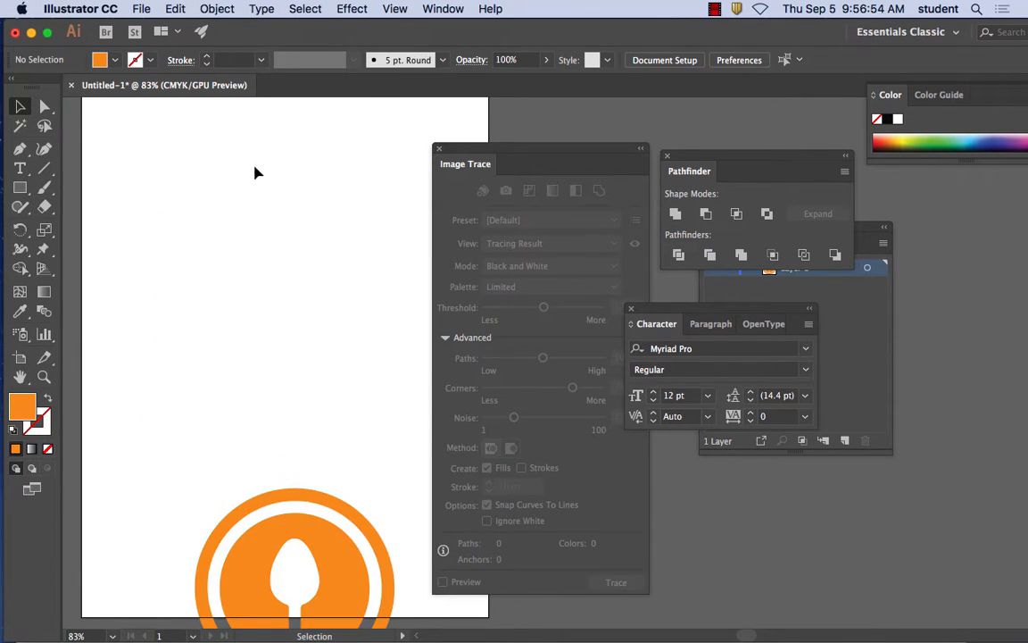
left_click_drag(271, 517, 370, 587)
left_click(158, 208)
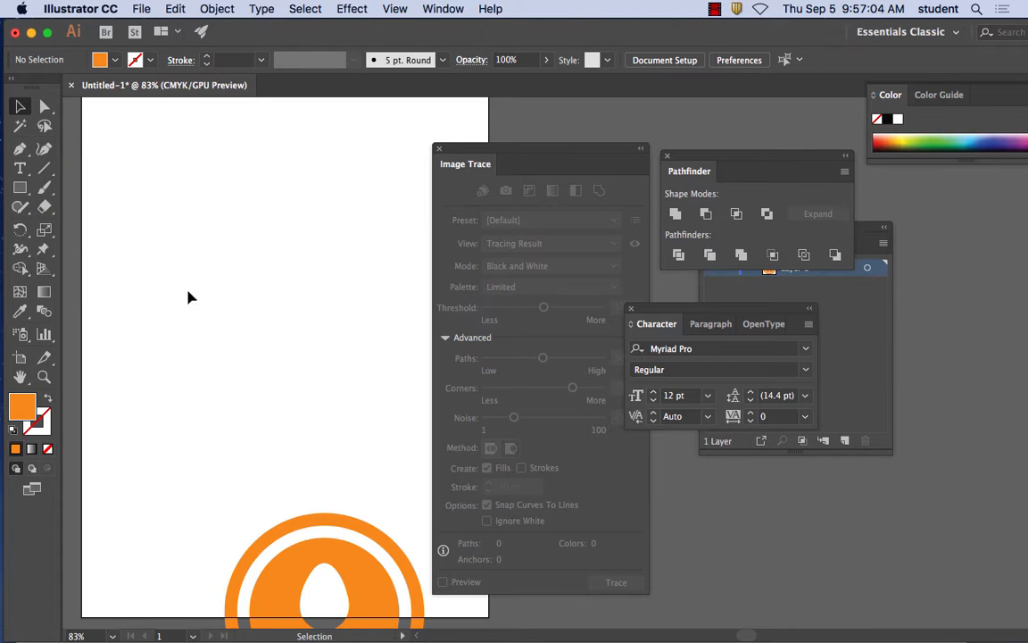
right_click(479, 148)
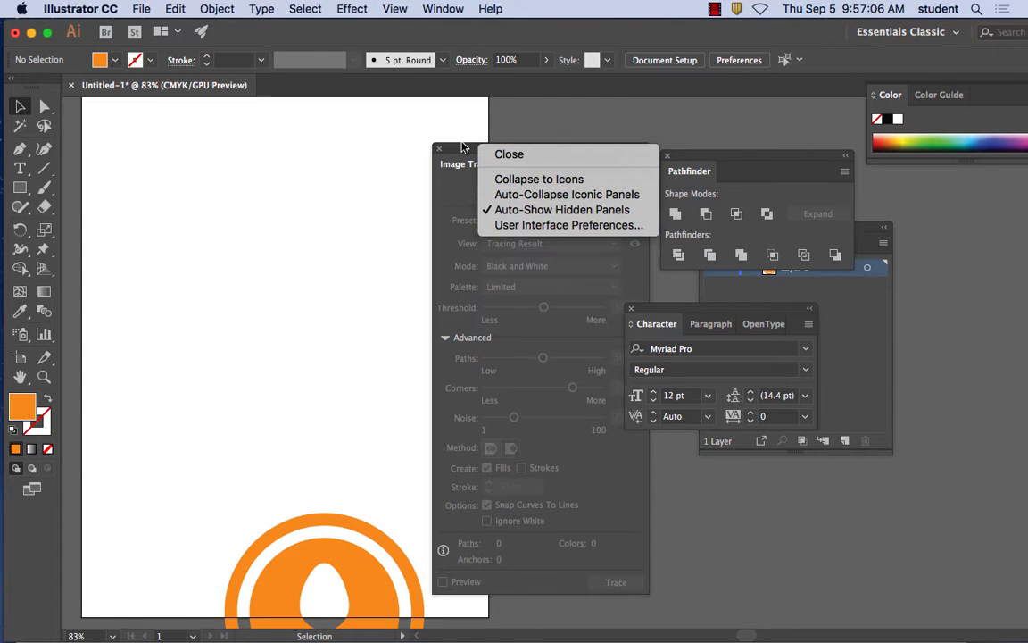
left_click_drag(463, 147, 533, 136)
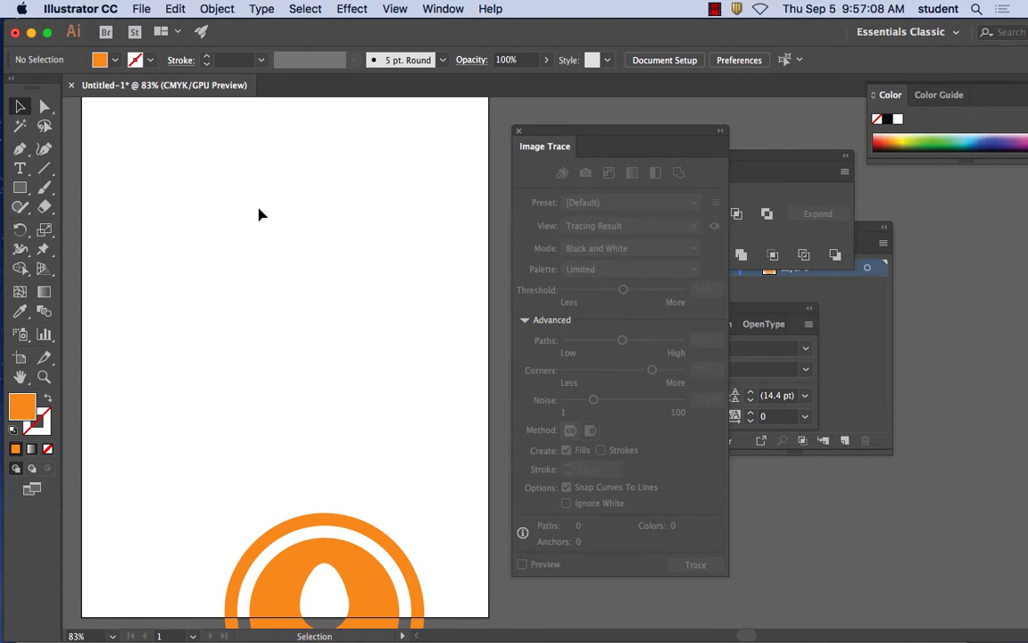
Step: Place the file Screen Shot 2019-09-05 at 9.56.32 AM from the Desktop as a linked image in the artboard's upper half
left_click(143, 9)
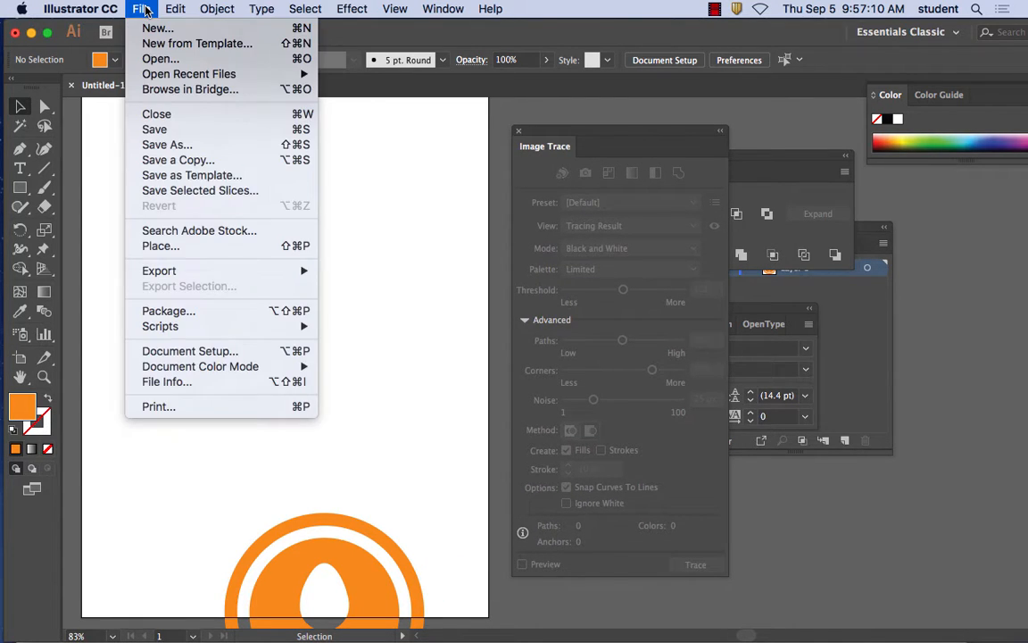
left_click(207, 248)
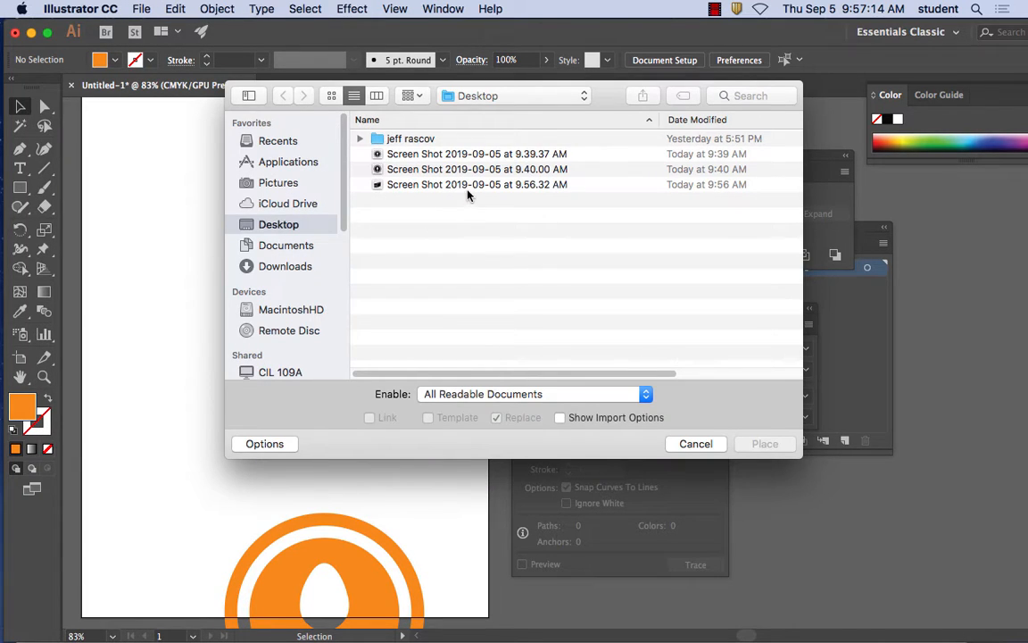
left_click(450, 185)
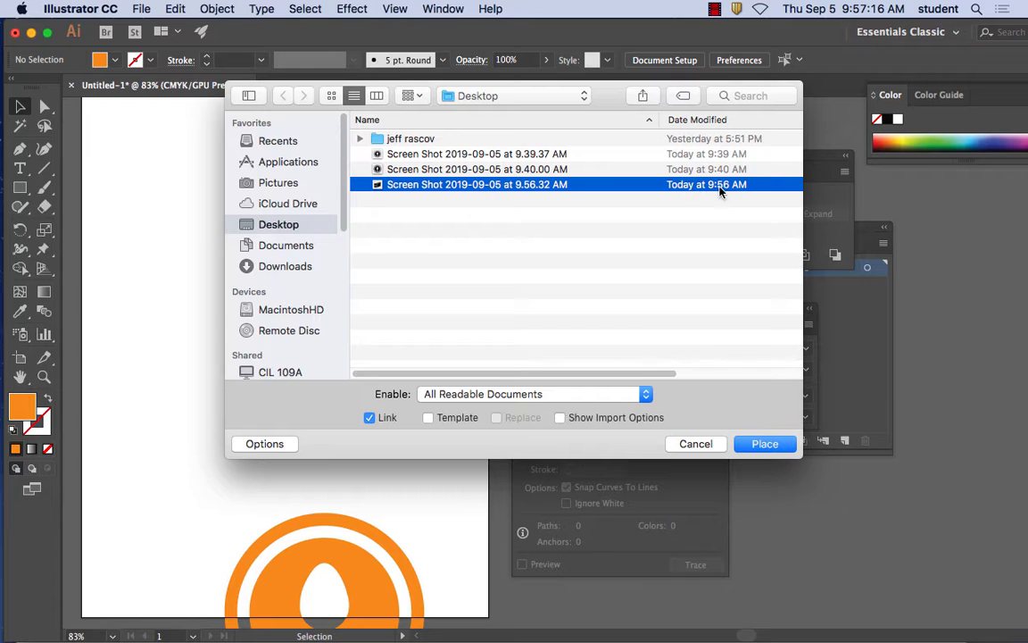
left_click(763, 444)
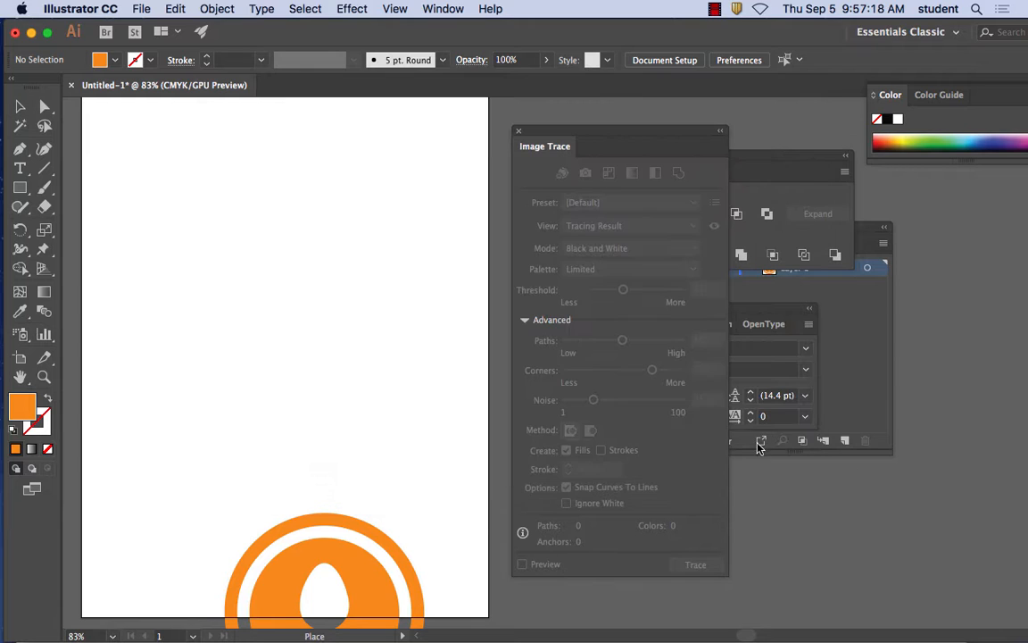
left_click_drag(331, 314, 368, 352)
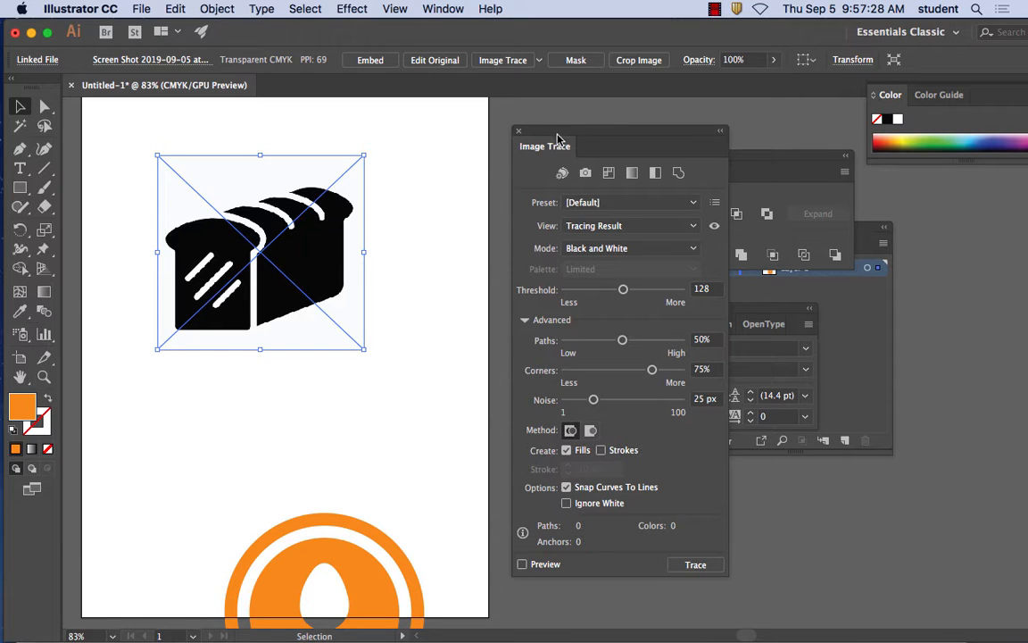
Step: Trace the placed bread image with Image Trace in Black and White mode with Ignore White enabled
mouse_move(551, 137)
left_mouse_down()
mouse_move(533, 114)
mouse_move(482, 118)
left_mouse_up()
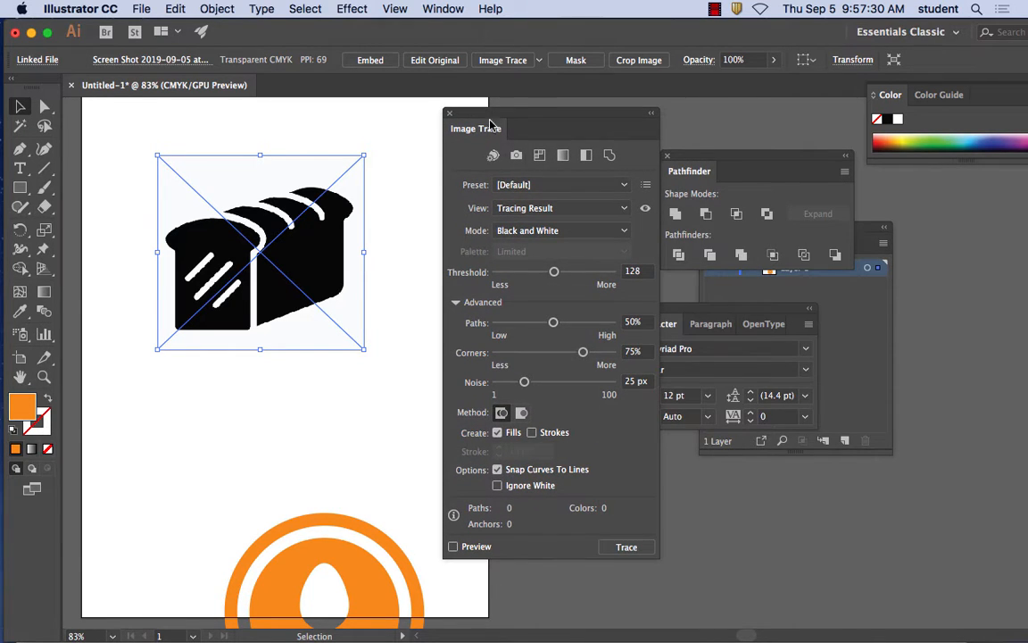
left_click(446, 8)
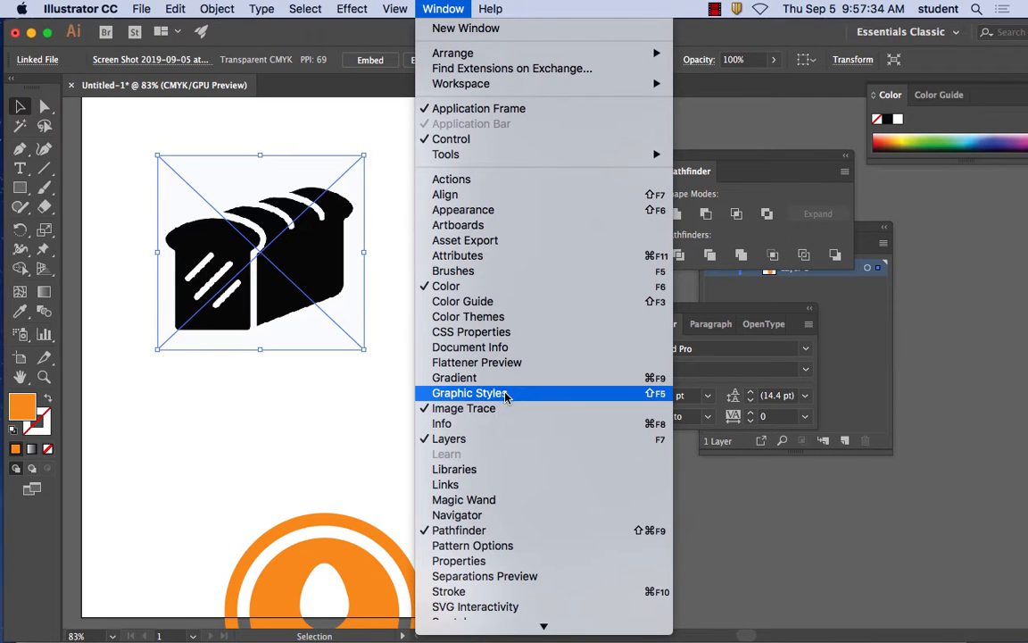
left_click(439, 8)
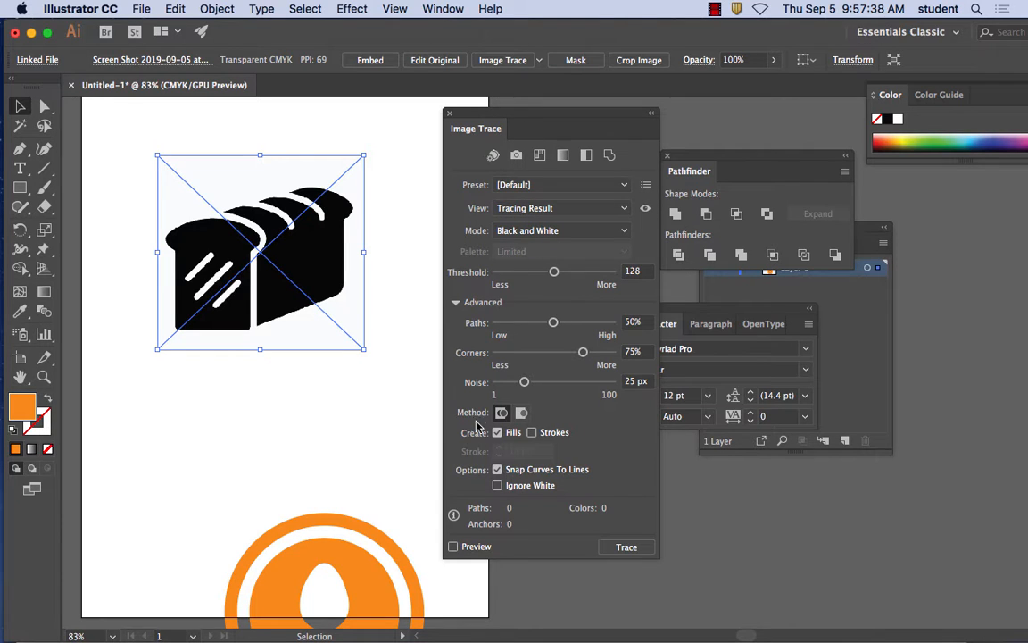
left_click(497, 486)
left_click(627, 546)
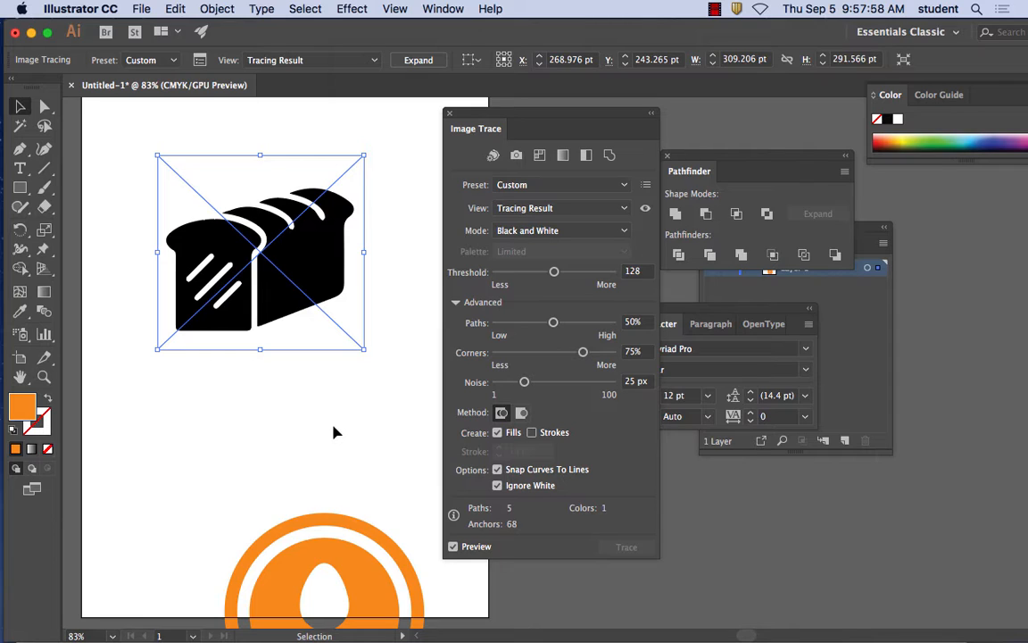
Step: Expand the traced bread's object and fill into vector paths, and recolor it with the magenta swatch
left_click(217, 9)
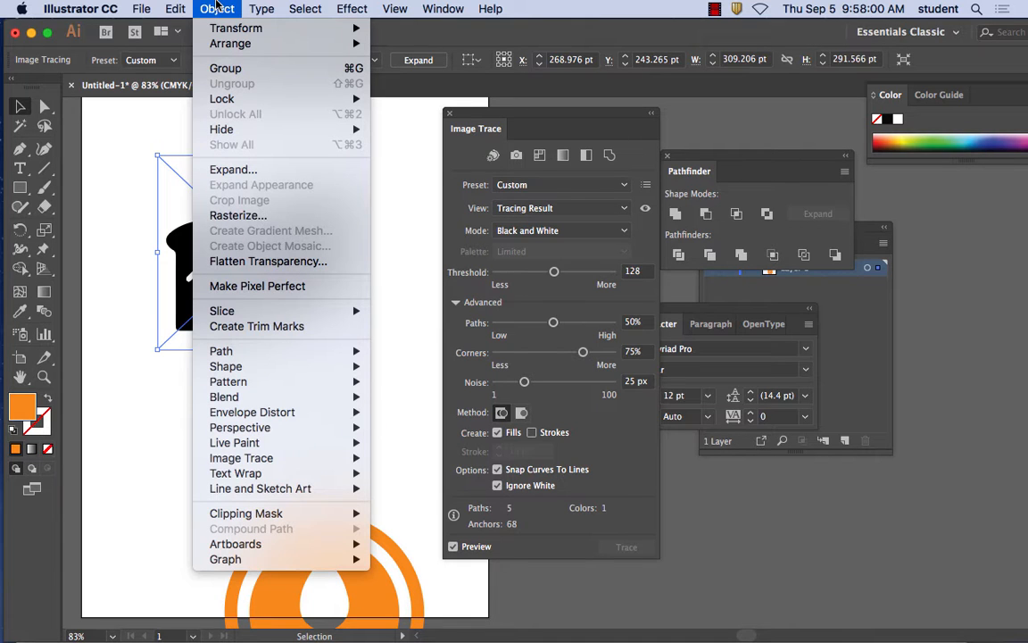
left_click(219, 169)
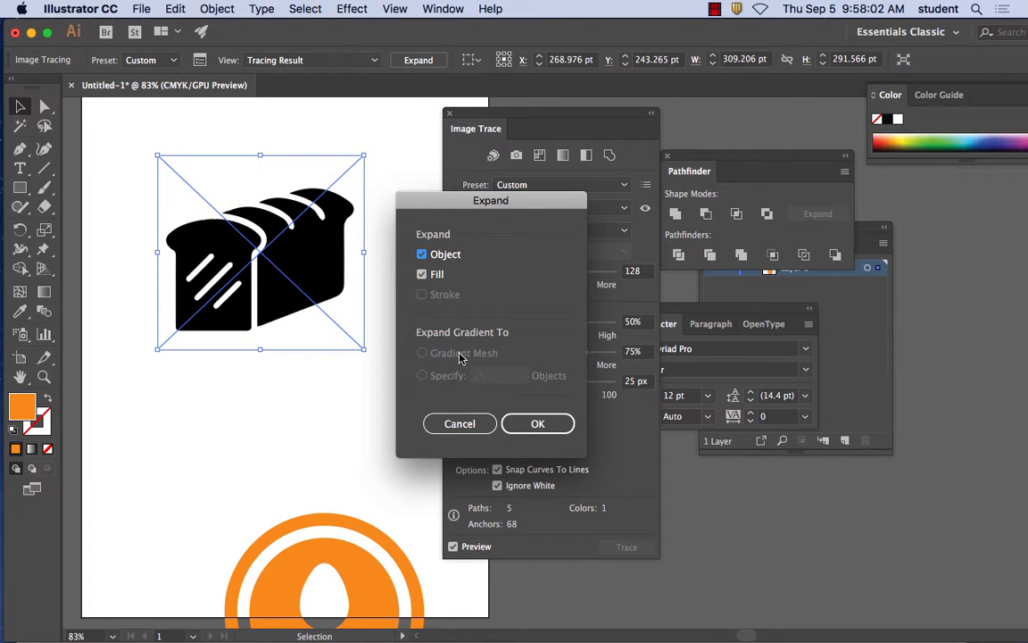
left_click(535, 425)
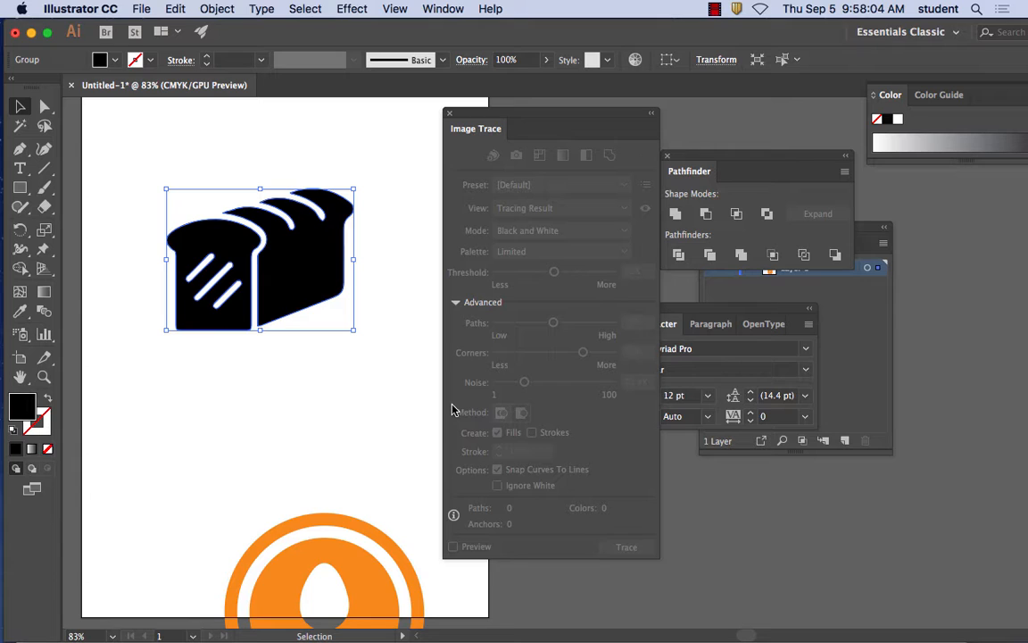
left_click(103, 60)
left_click(111, 90)
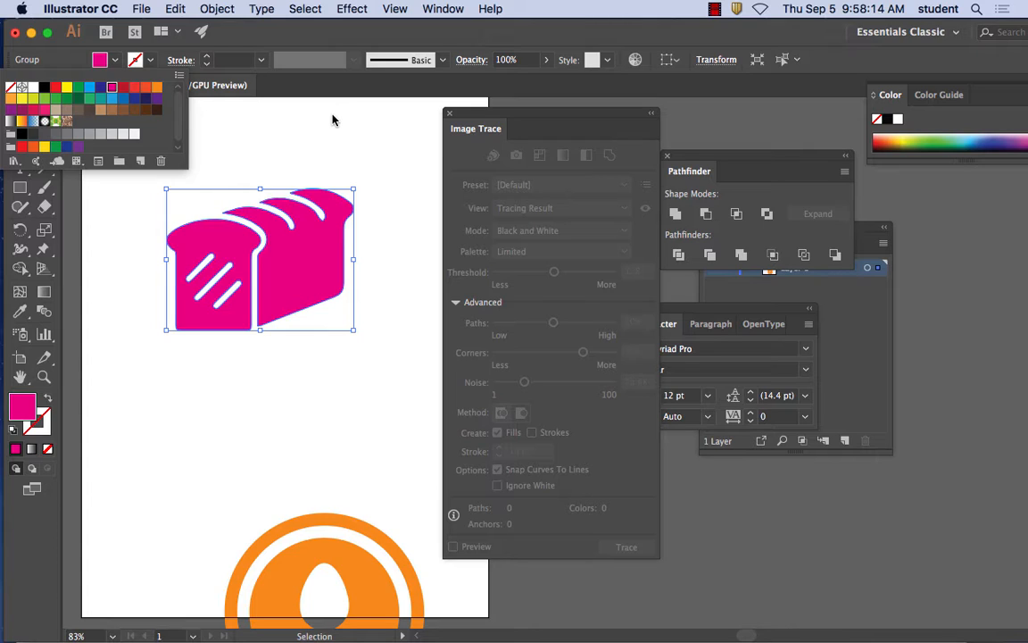
Step: Detach the Color panel, place it beside the bread artwork, and set its color model to RGB
left_click(574, 117)
mouse_move(551, 114)
left_mouse_down()
mouse_move(514, 118)
mouse_move(527, 116)
left_mouse_up()
mouse_move(874, 94)
left_mouse_down()
mouse_move(359, 130)
mouse_move(352, 122)
left_mouse_up()
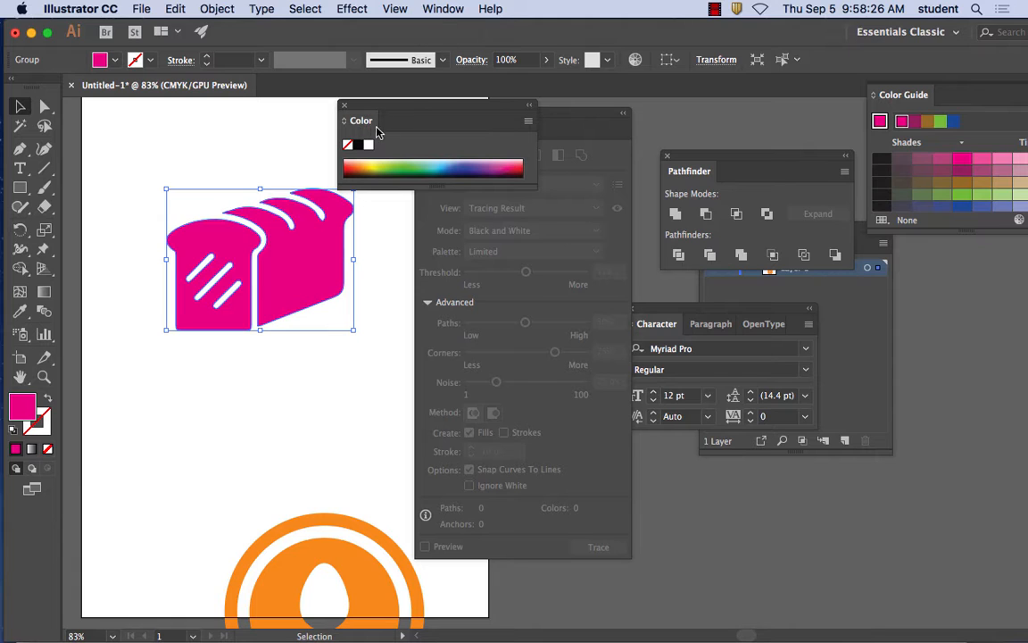
left_click(527, 121)
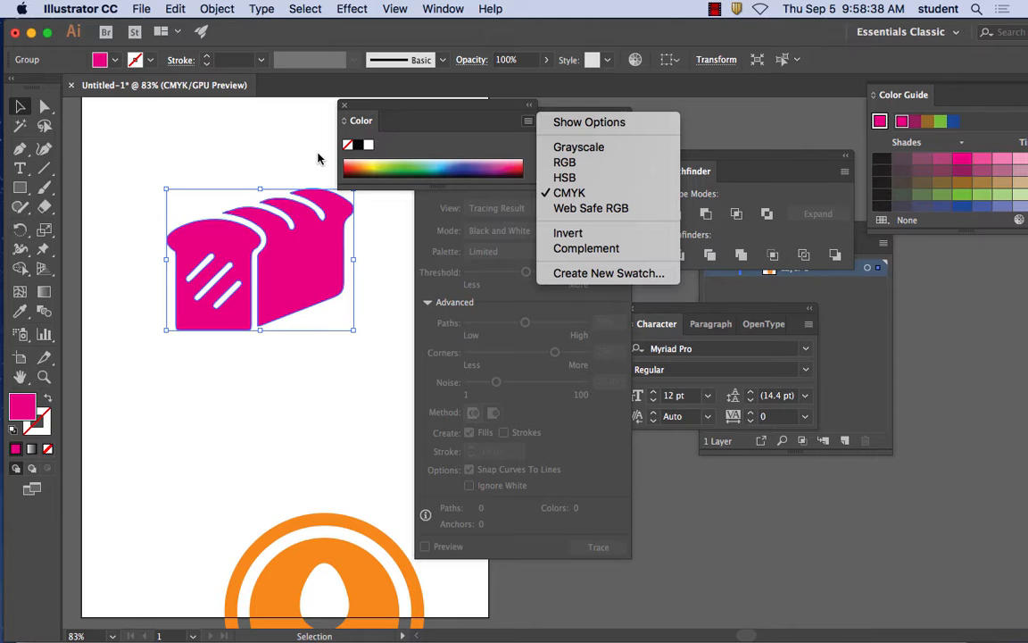
left_click(576, 164)
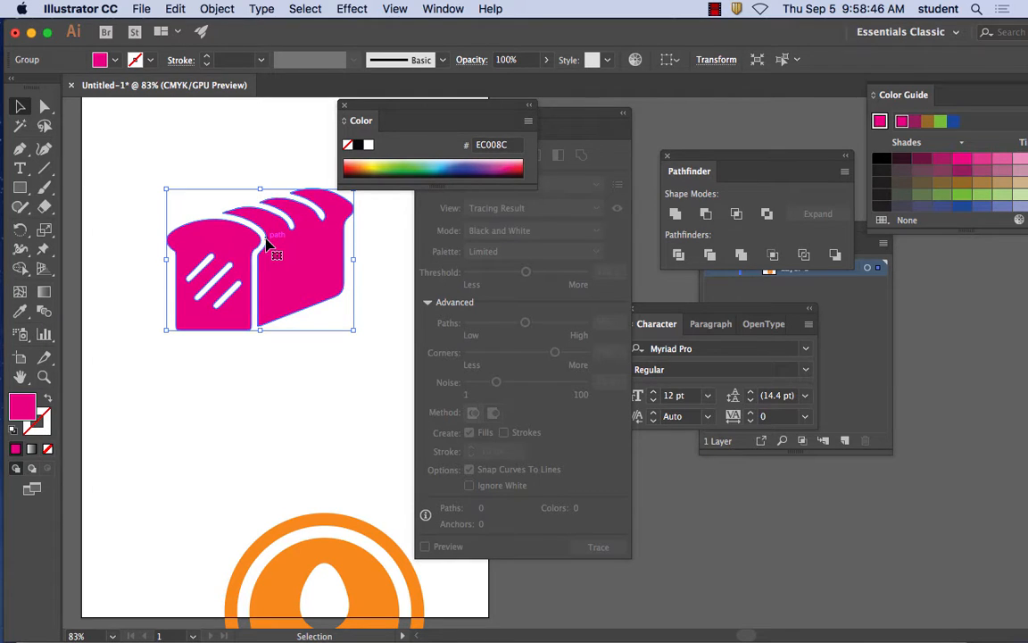
Step: Copy the magenta bread icon, switch to Adobe Photoshop CC 2018, and paste it as a Smart Object added to the current library
key("super")
key("super")
mouse_move(403, 637)
left_click(506, 614)
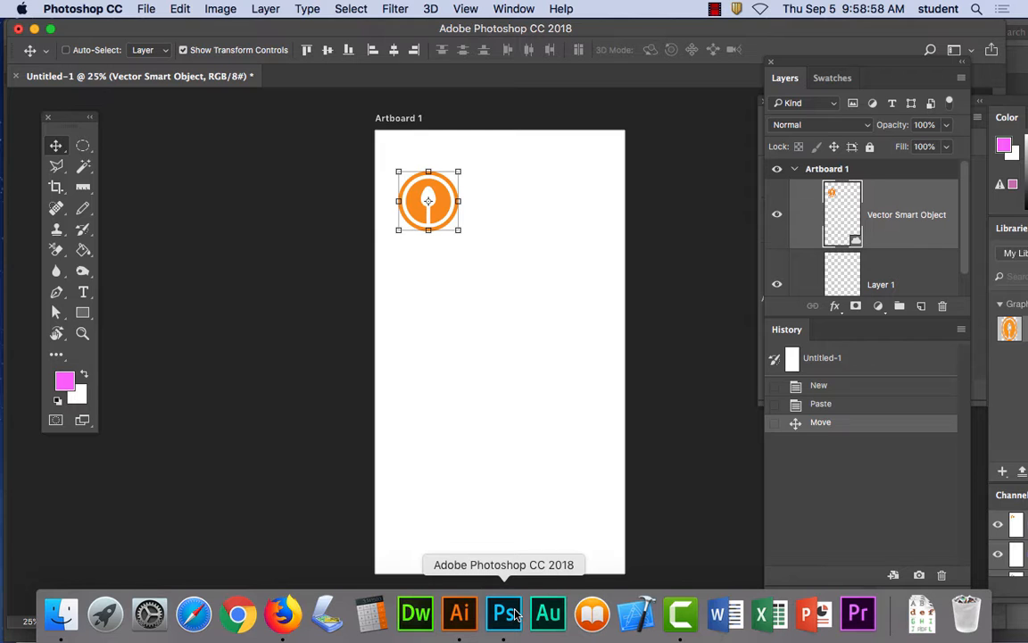
key("super+v")
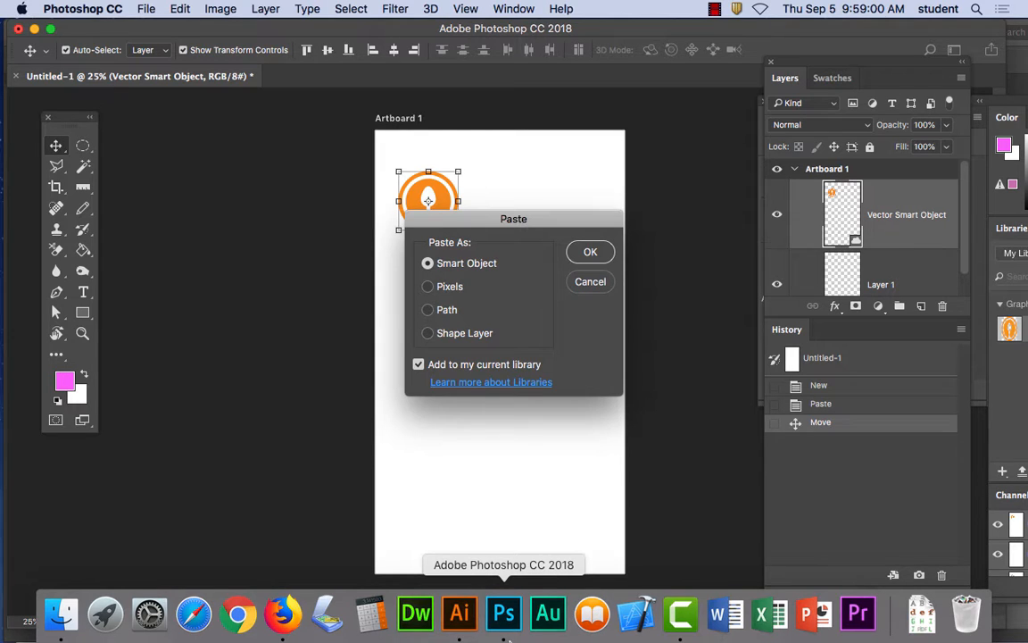
left_click(605, 253)
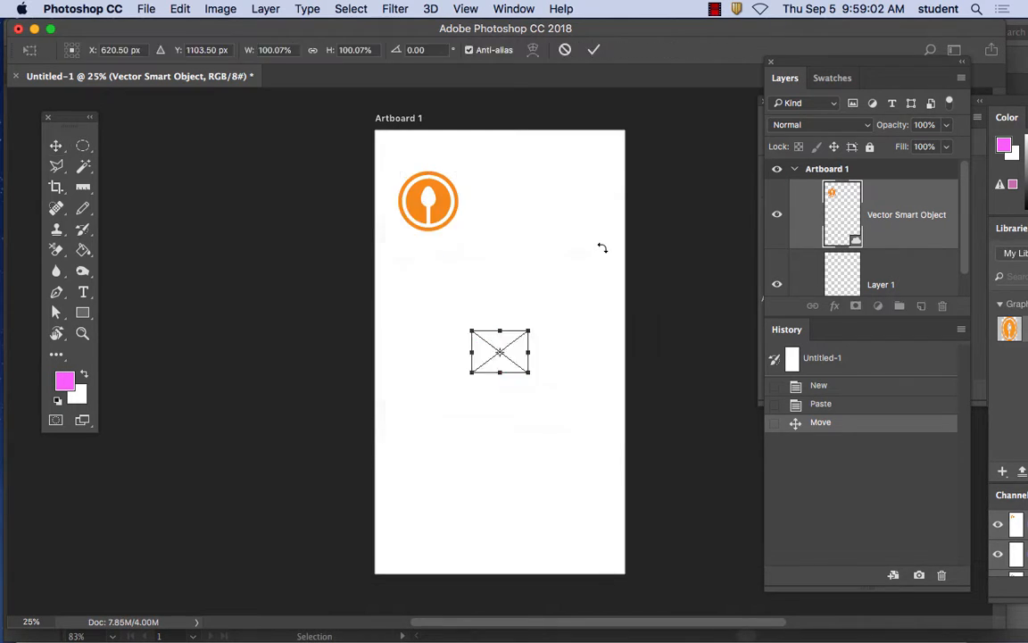
Step: Scale the pasted bread to about 103% width and 122% height, and place it directly below the plate icon
mouse_move(466, 319)
left_mouse_down()
mouse_move(442, 278)
mouse_move(462, 310)
left_mouse_up()
left_click_drag(462, 307, 462, 307)
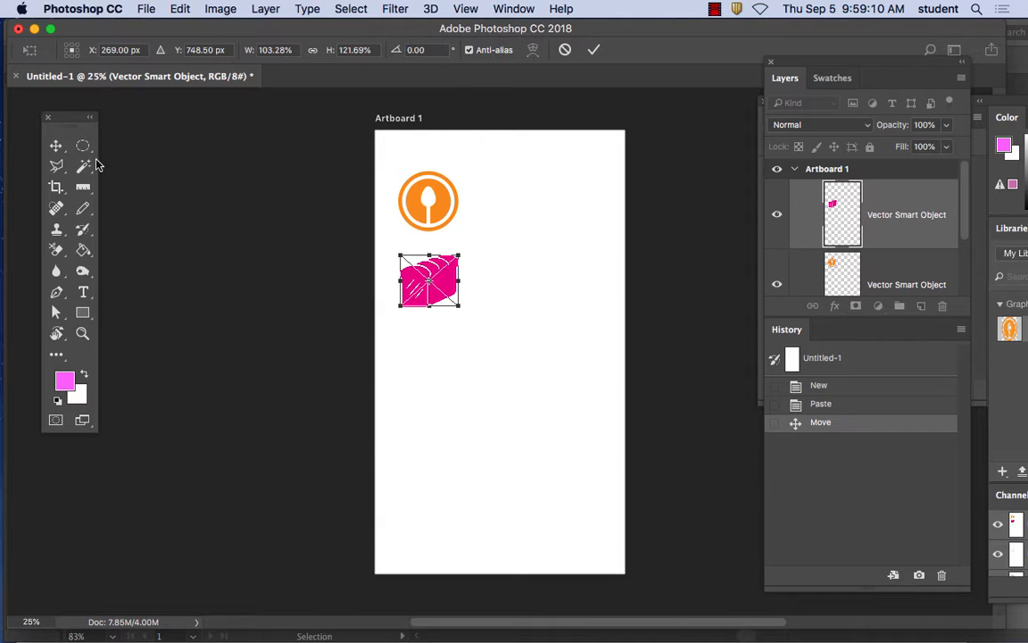
left_click(55, 146)
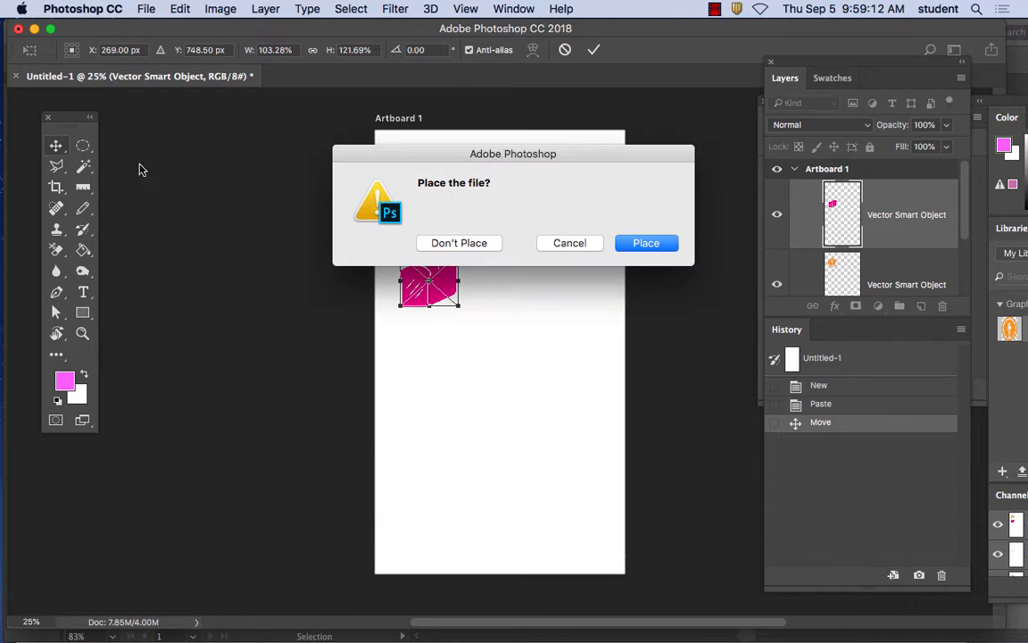
left_click(638, 244)
left_click_drag(440, 288, 439, 292)
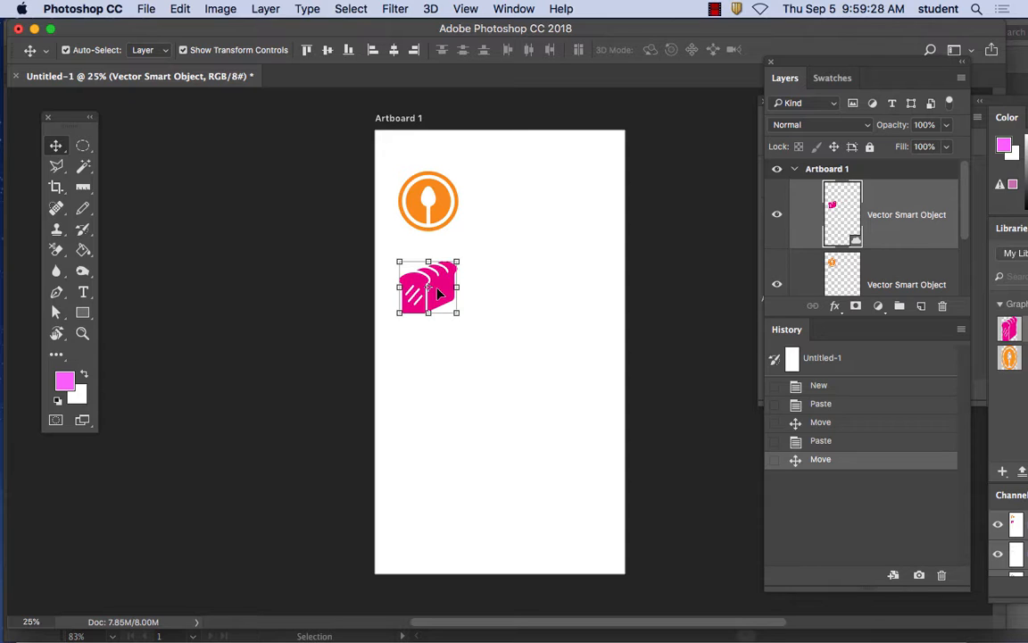
Step: Set the Type tool's text color to a periwinkle blue by shifting the hue
left_click(81, 296)
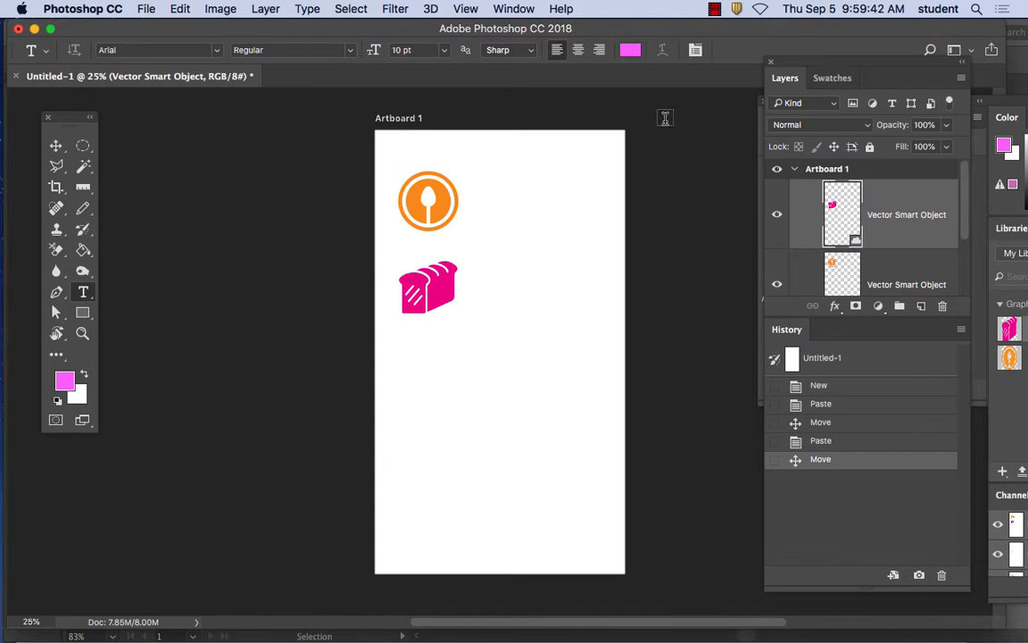
left_click(630, 50)
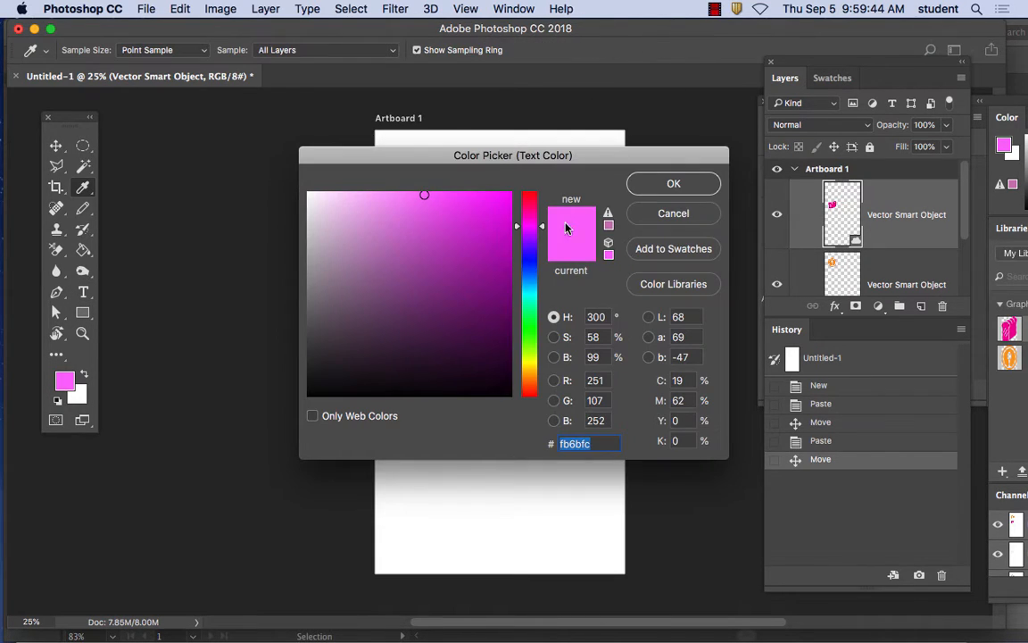
left_click_drag(529, 228, 530, 266)
left_click(674, 182)
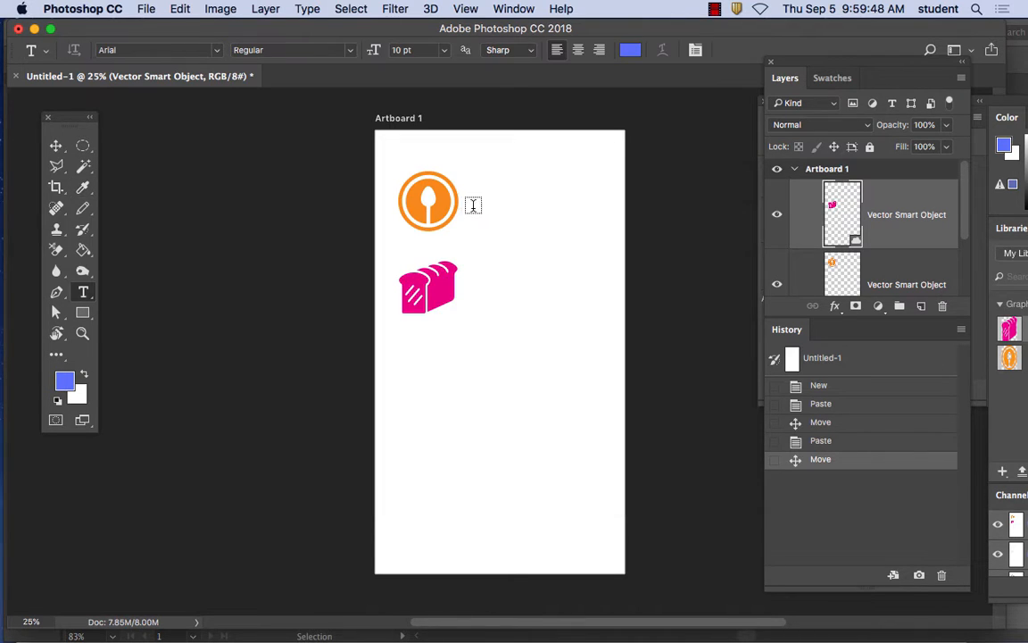
Step: Add the text "Dinner Plate" at 72 pt just beside the orange plate icon on the artboard
left_click(473, 205)
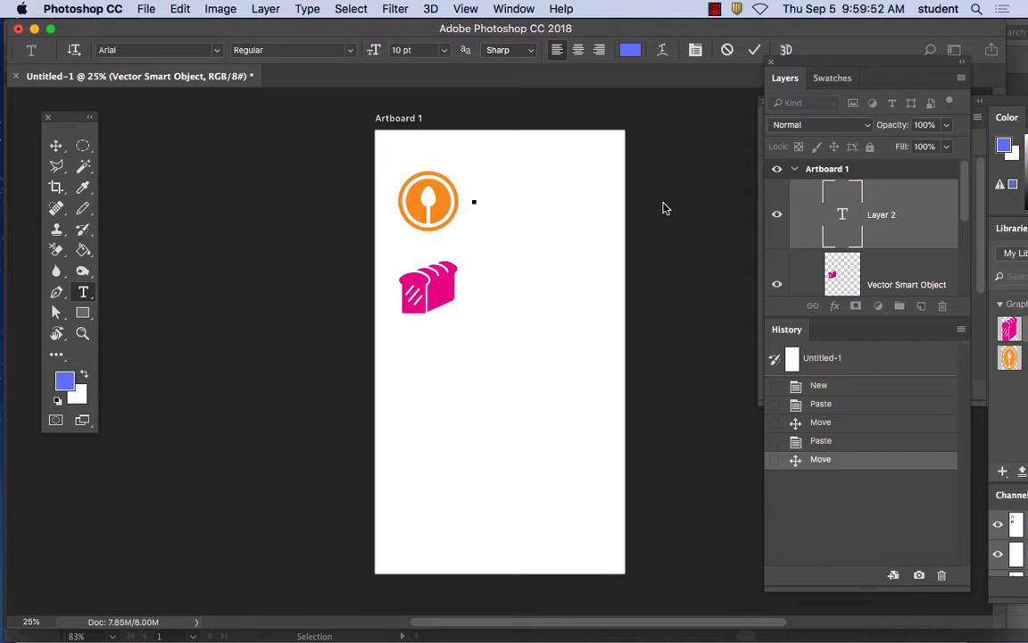
left_click(399, 50)
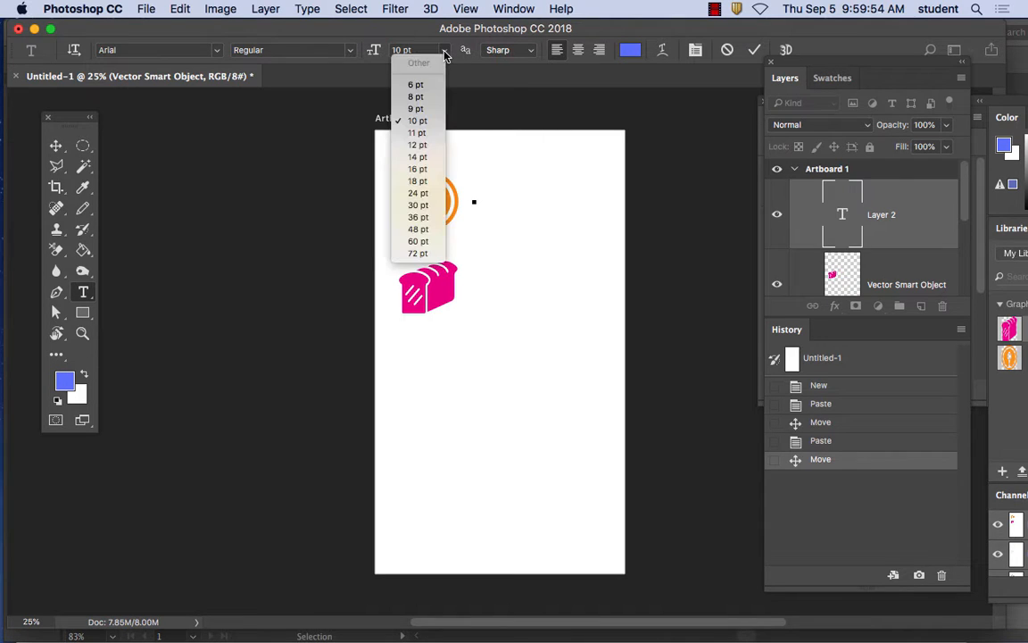
left_click(413, 241)
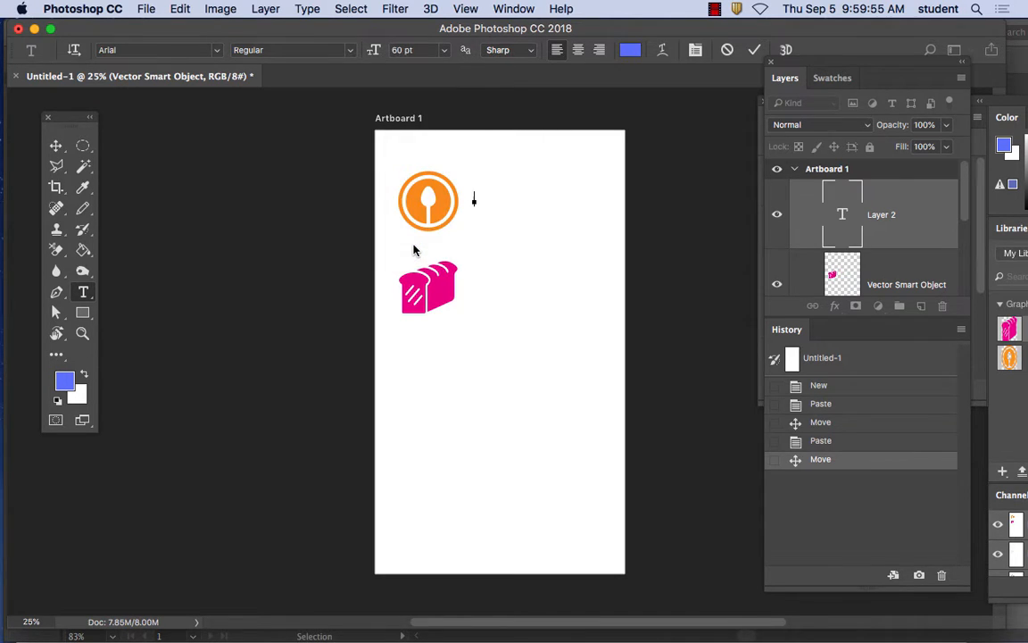
left_click(399, 50)
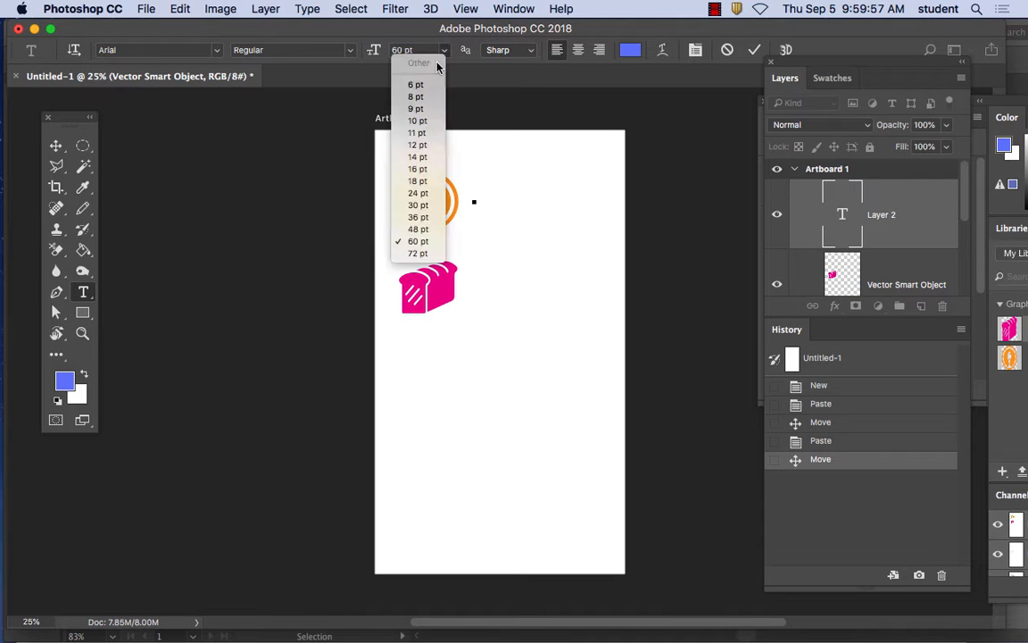
left_click(417, 253)
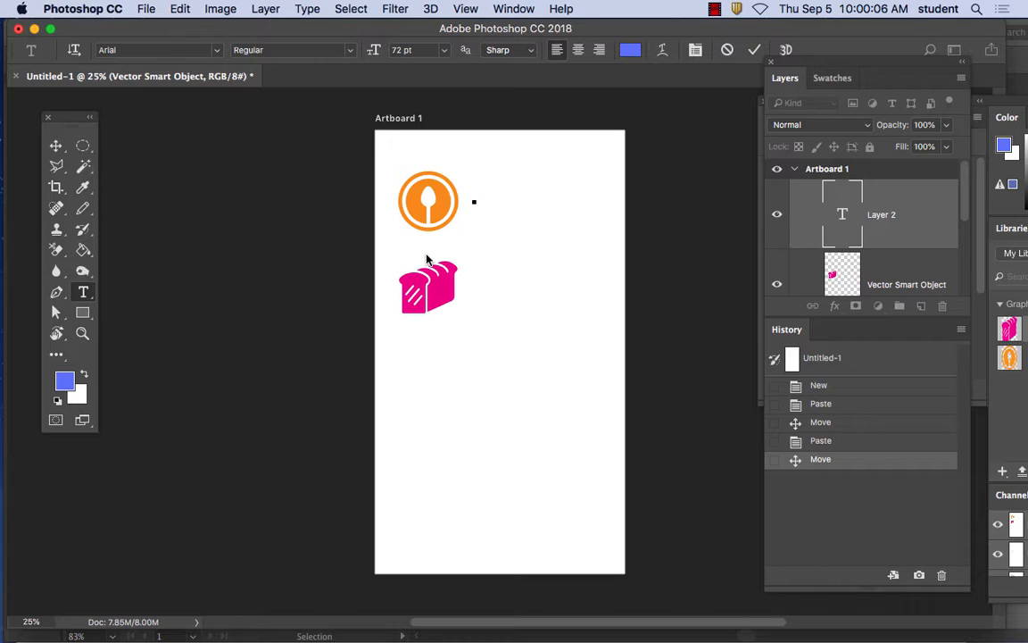
type("Dinner Plate")
Step: Change the whole "Dinner Plate" text to Iowan Old Style Bold and commit the type layer
key("super+a")
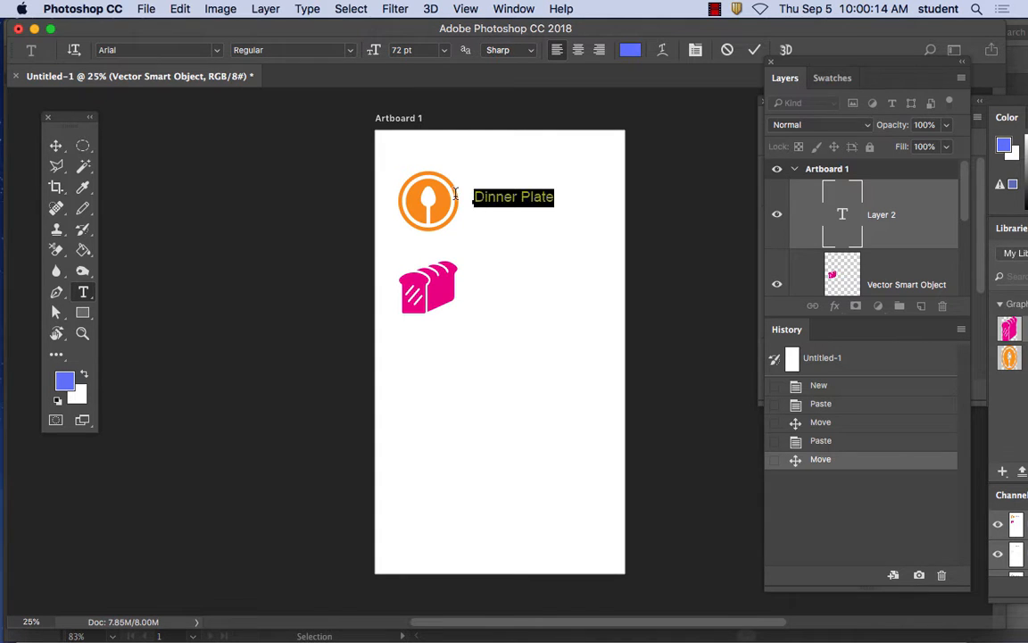
left_click(217, 51)
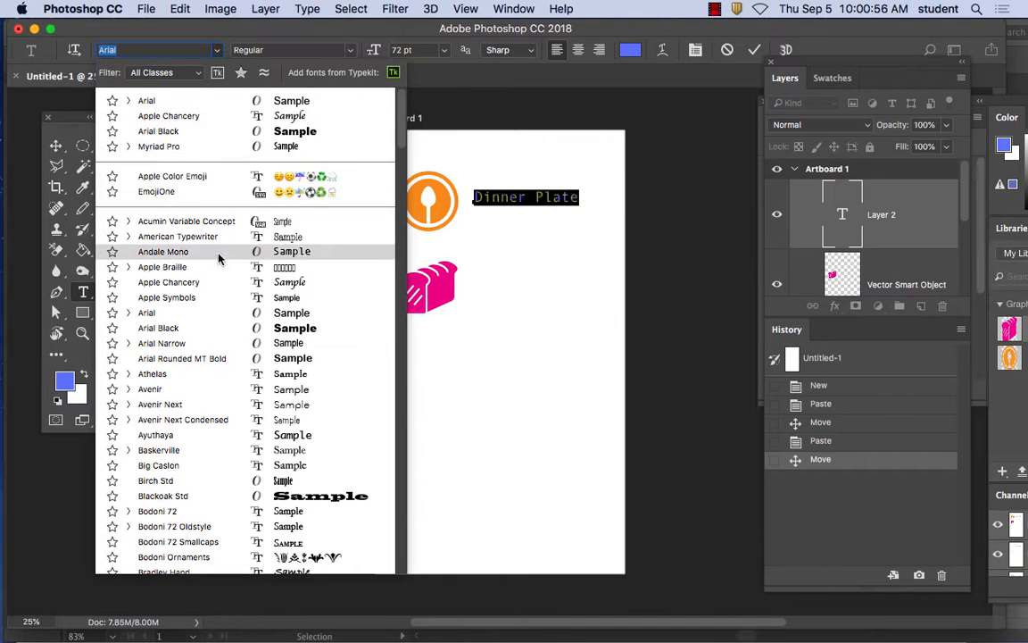
scroll(218, 258, "down", 20)
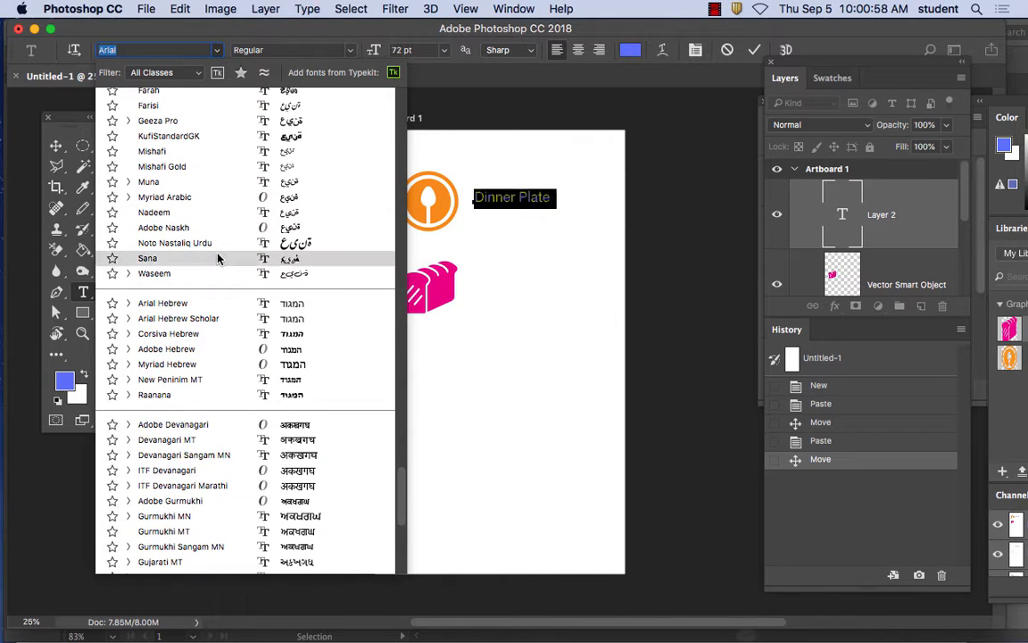
scroll(217, 258, "up", 6)
scroll(218, 258, "down", 8)
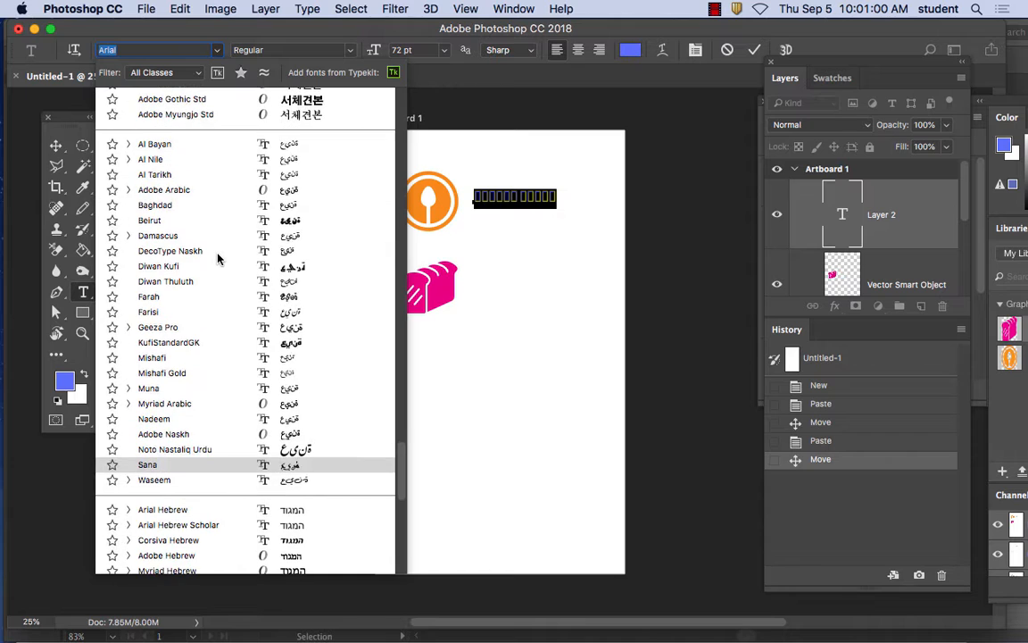
scroll(218, 258, "down", 8)
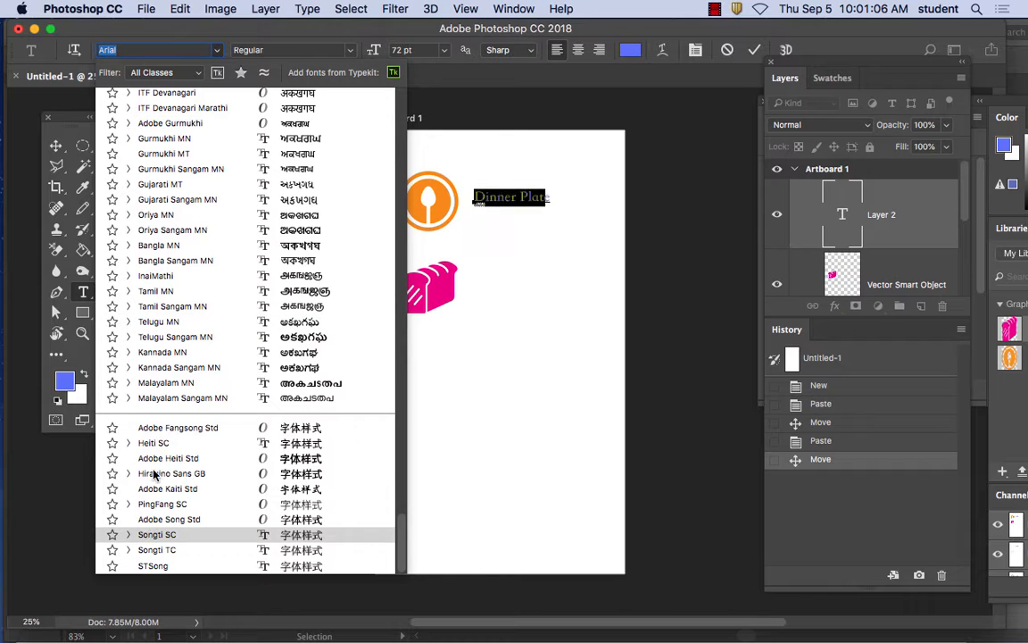
scroll(198, 381, "up", 10)
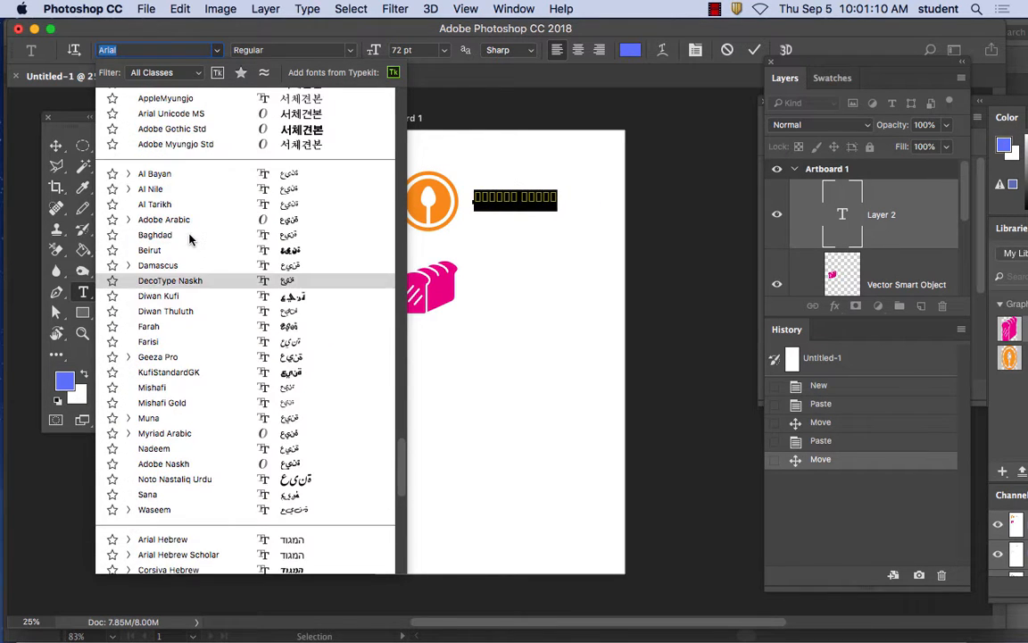
scroll(189, 239, "up", 2)
scroll(189, 239, "down", 2)
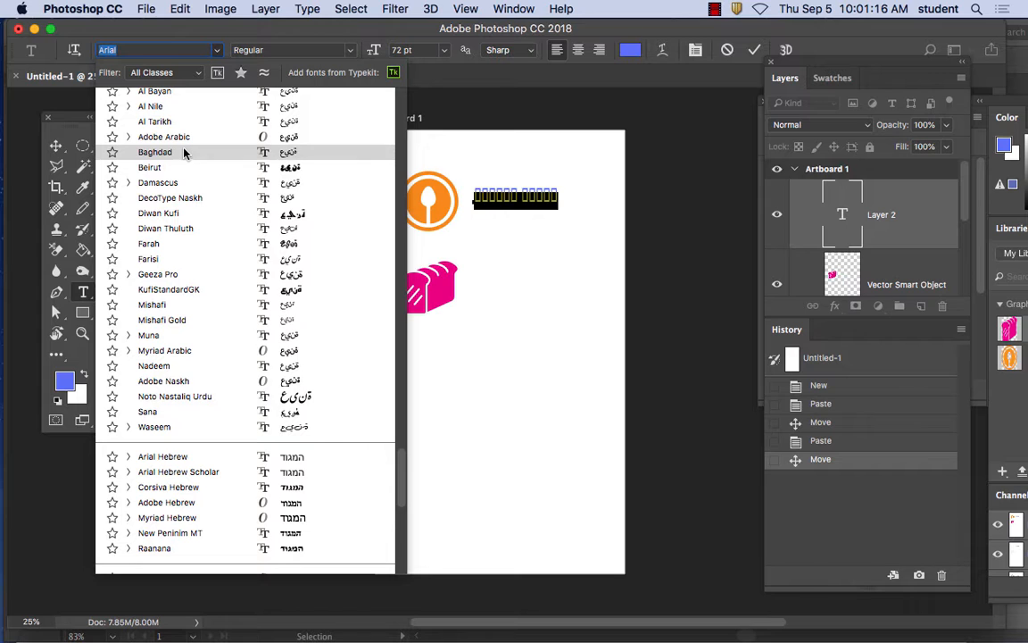
scroll(179, 138, "down", 10)
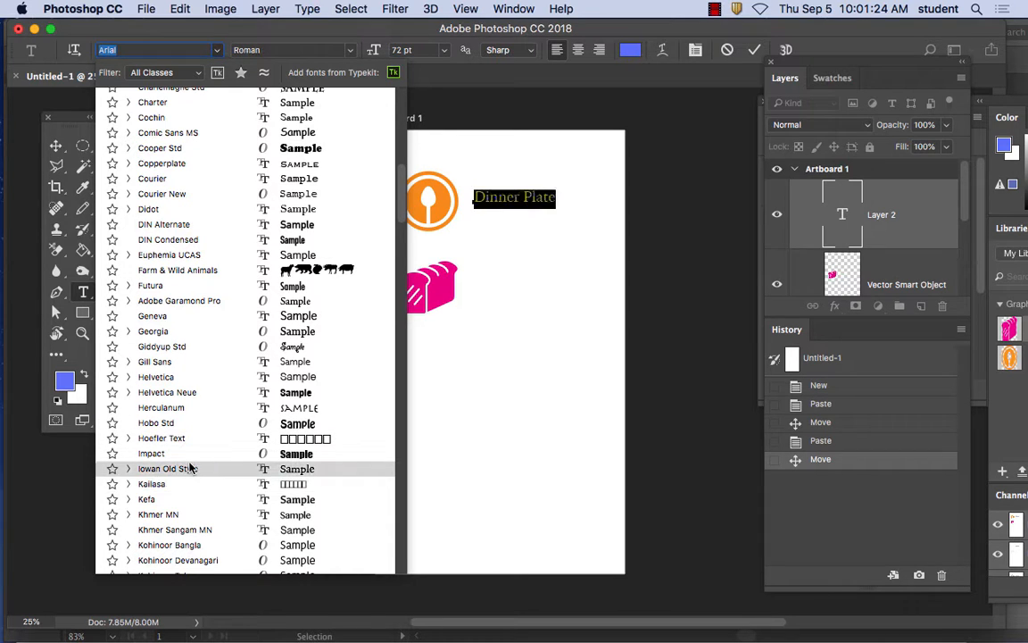
left_click(129, 468)
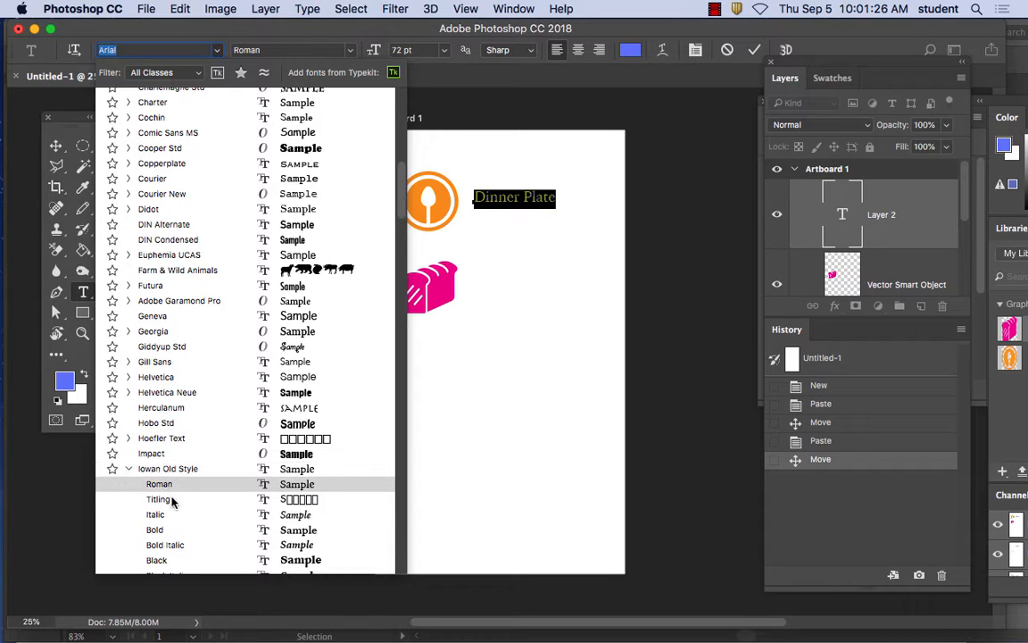
left_click(154, 530)
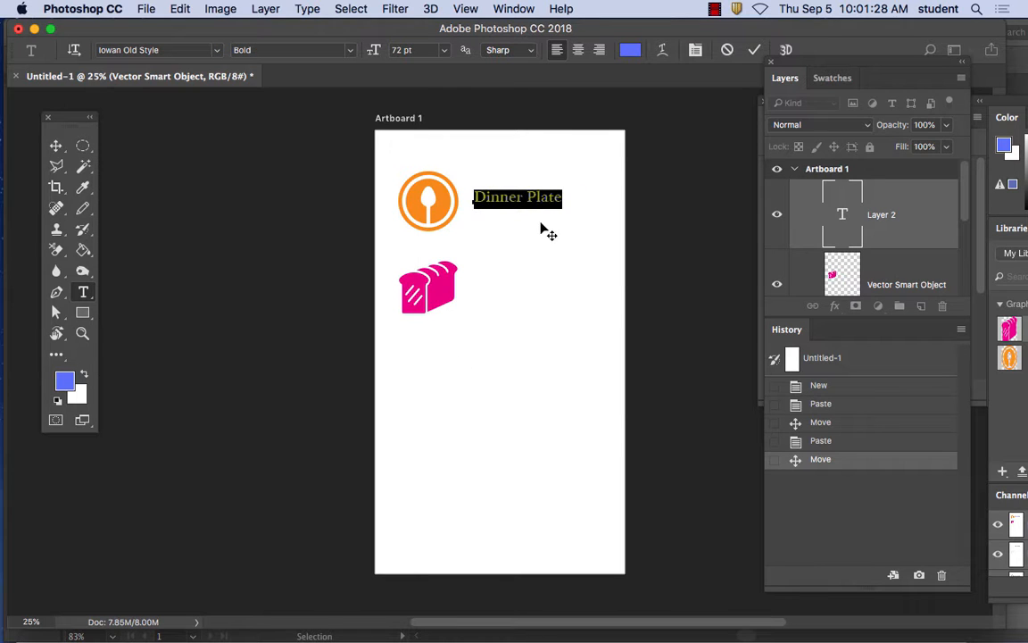
left_click(55, 145)
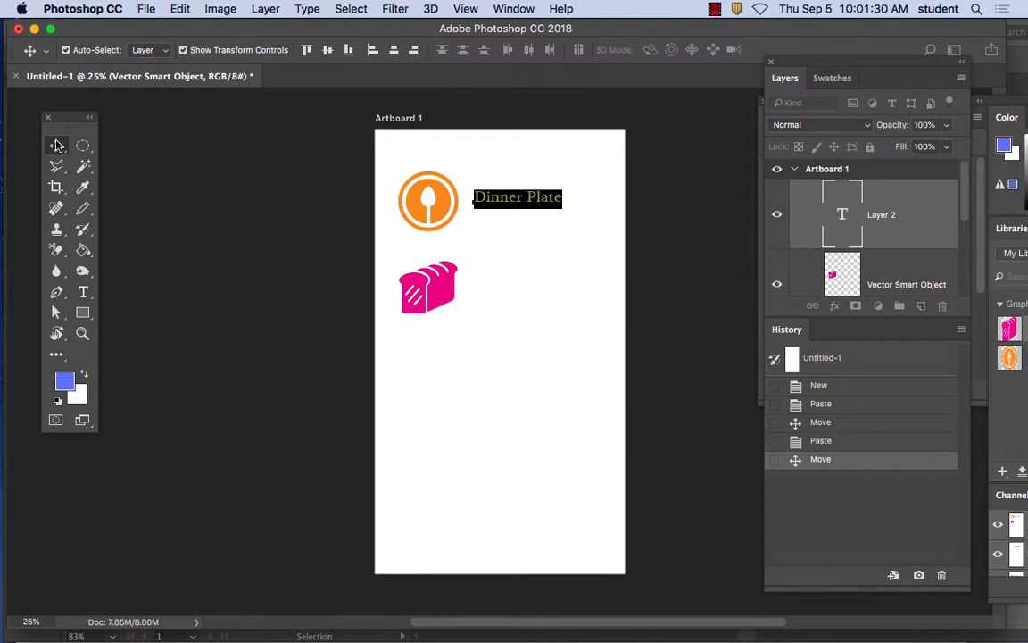
left_click(579, 230)
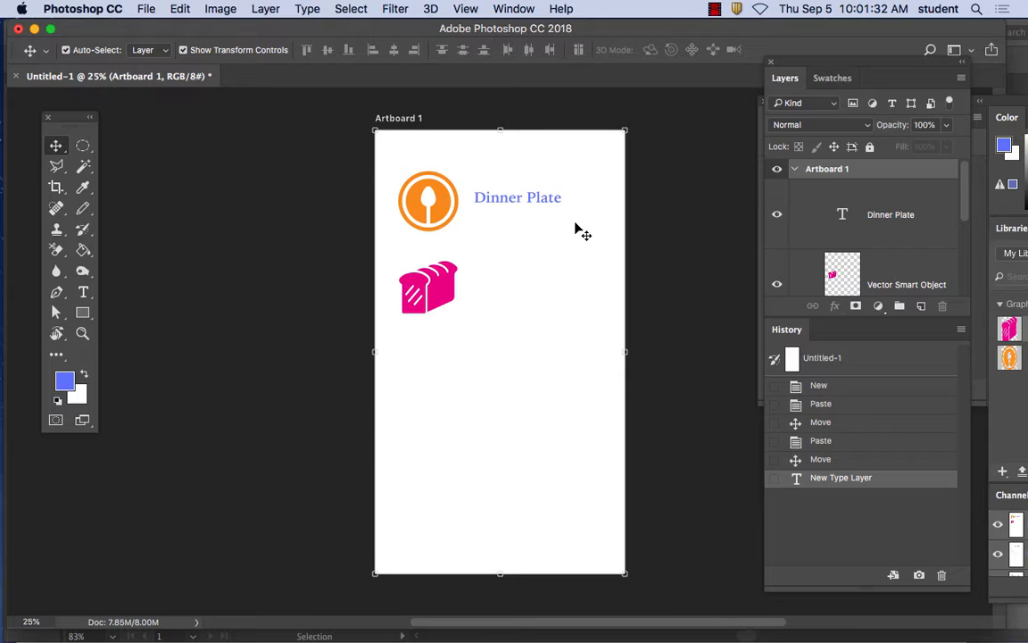